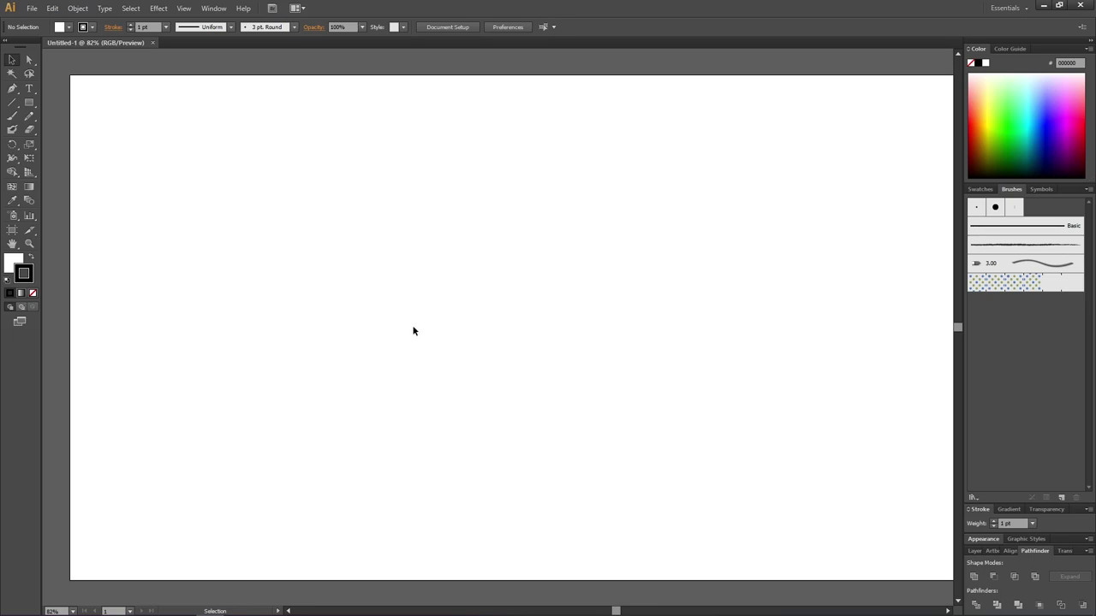
Step: Draw an ellipse and size it to 50 px wide by 200 px high
{"action": "left_click_drag", "start_coordinate": [32, 104], "coordinate": [78, 125]}
{"action": "left_click_drag", "start_coordinate": [426, 281], "coordinate": [458, 397]}
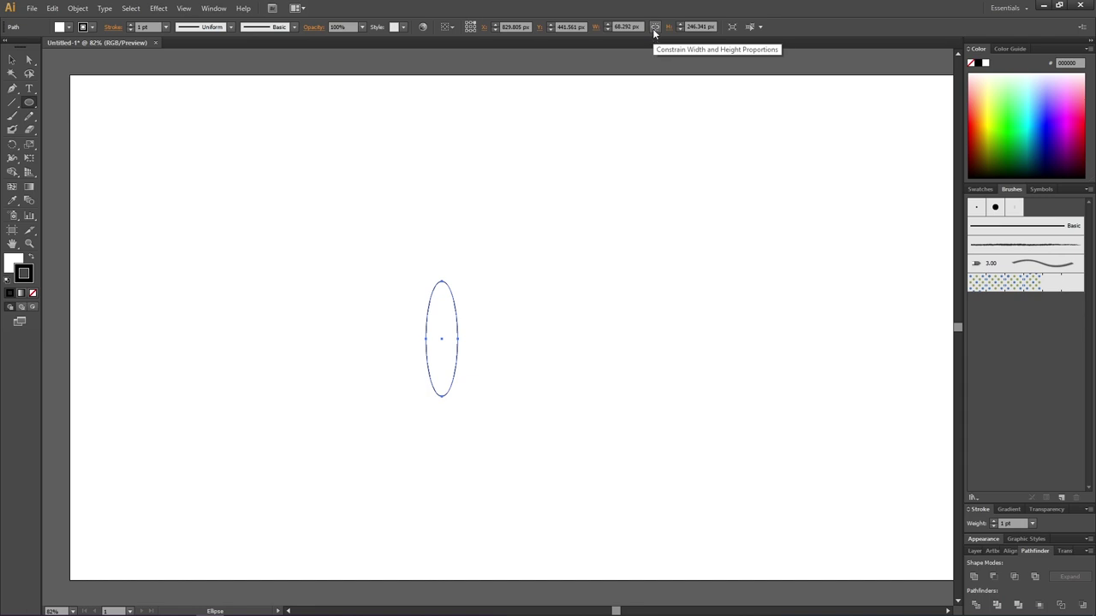
{"action": "left_click", "coordinate": [707, 27]}
{"action": "type", "text": "280"}
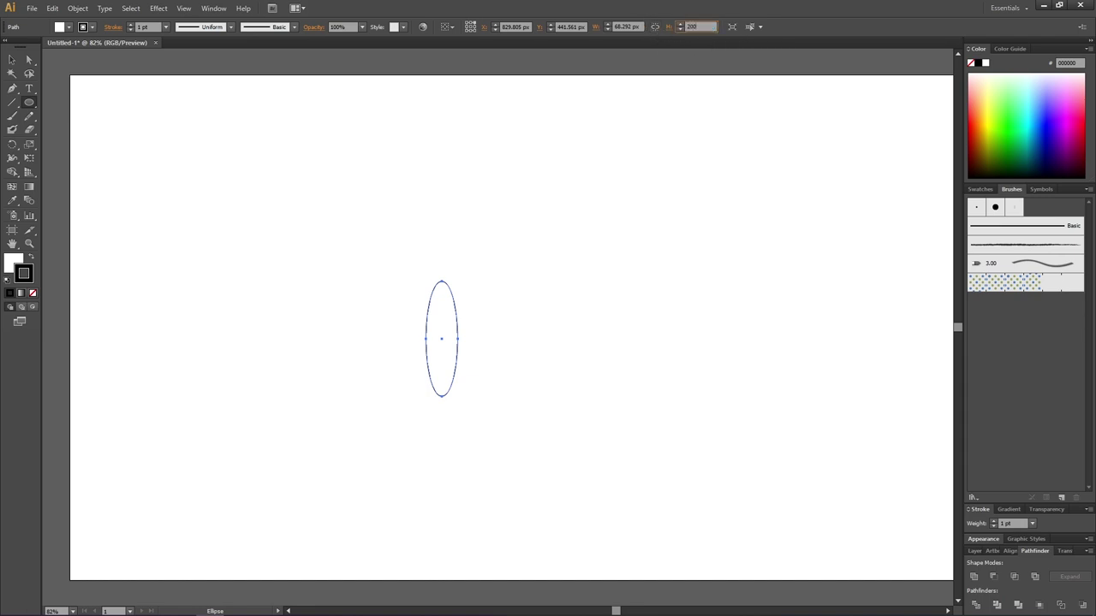
{"action": "key", "text": "Return"}
{"action": "left_click", "coordinate": [627, 27]}
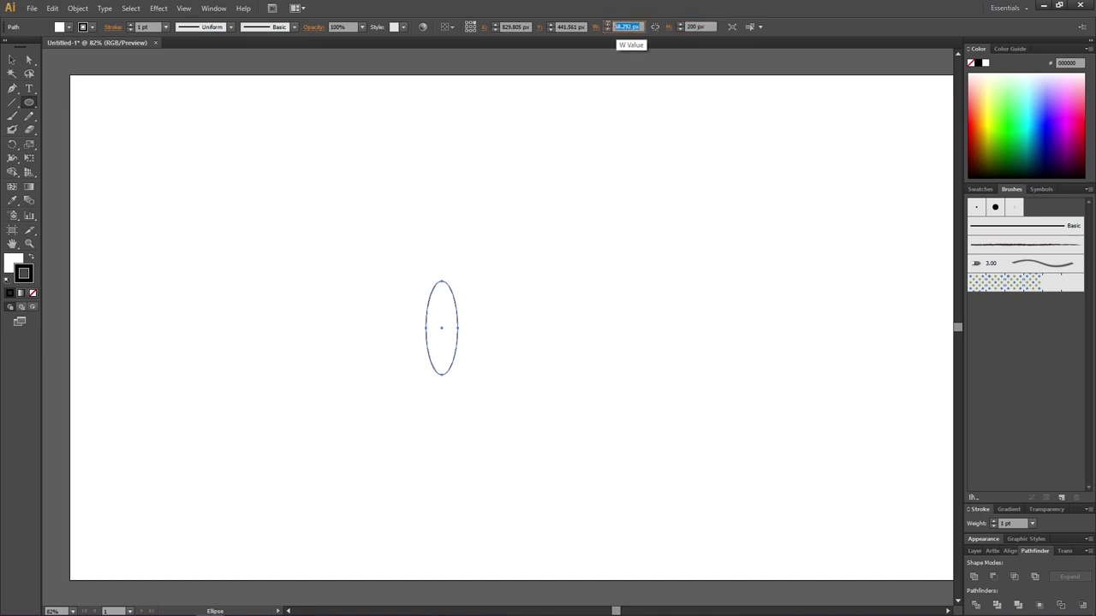
{"action": "type", "text": "50"}
{"action": "key", "text": "Return"}
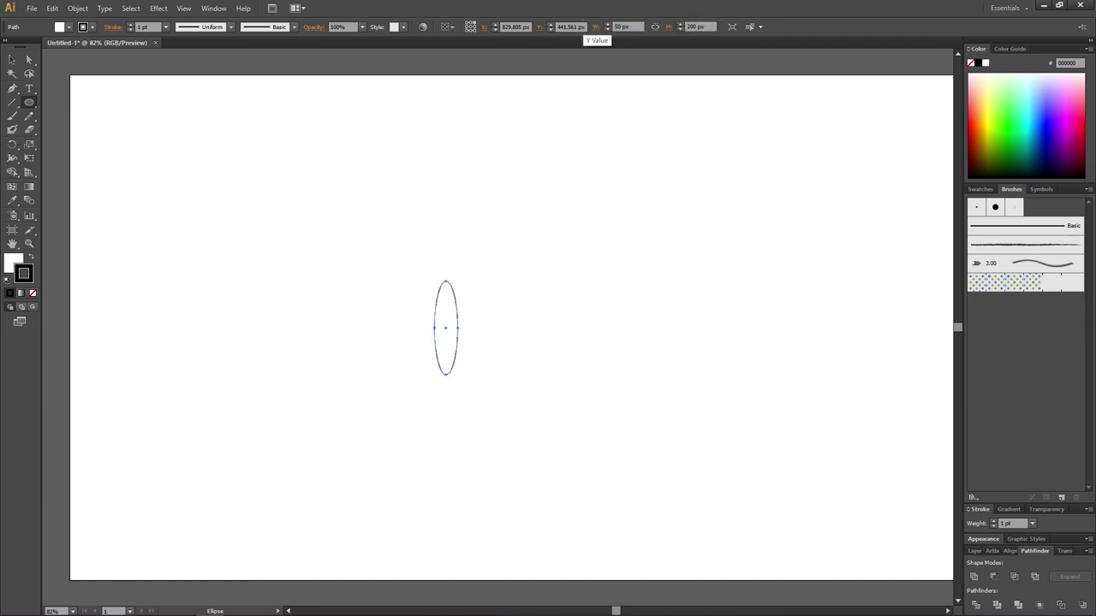
Step: Cut the ellipse at its left and right anchor points with the Scissors tool
{"action": "left_click_drag", "start_coordinate": [29, 129], "coordinate": [61, 142]}
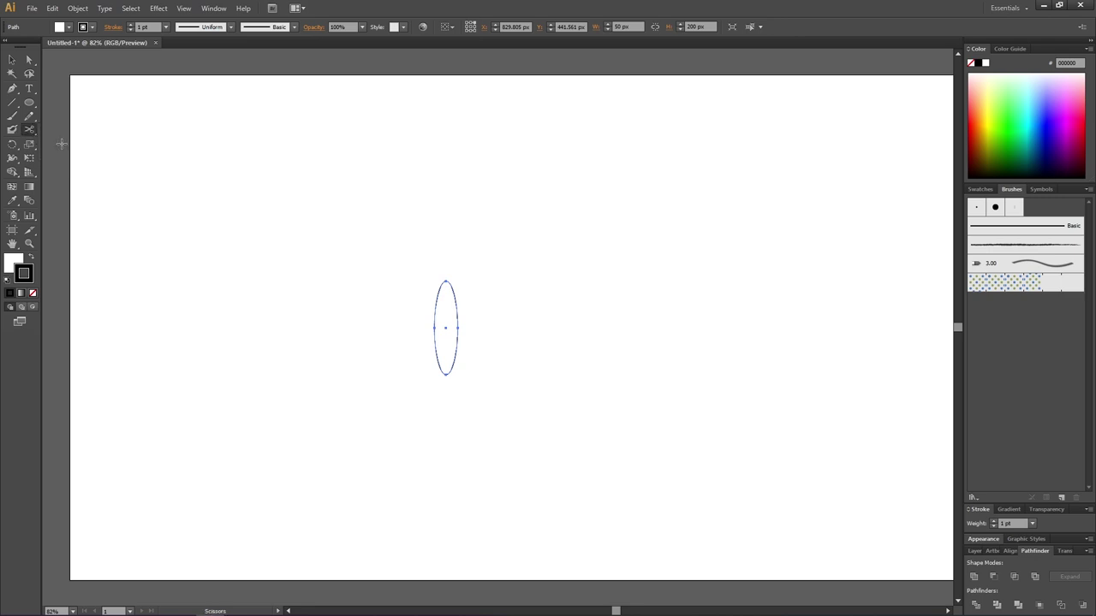
{"action": "left_click", "coordinate": [433, 327]}
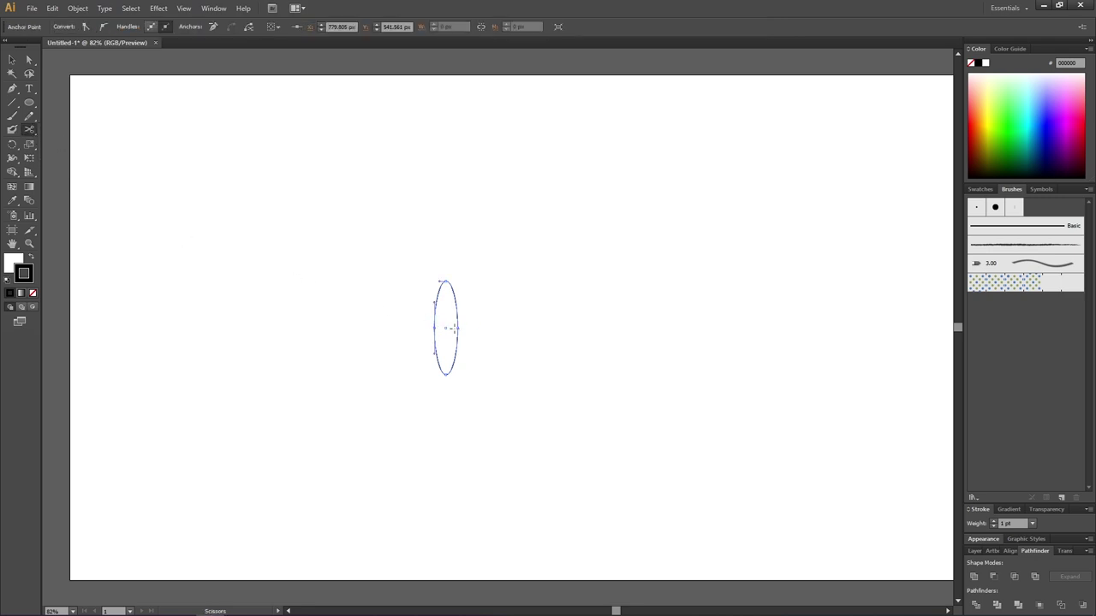
{"action": "left_click", "coordinate": [457, 327]}
Step: Make the lower half of the ellipse 30 px wide
{"action": "left_click", "coordinate": [12, 59]}
{"action": "left_click_drag", "start_coordinate": [403, 335], "coordinate": [497, 385]}
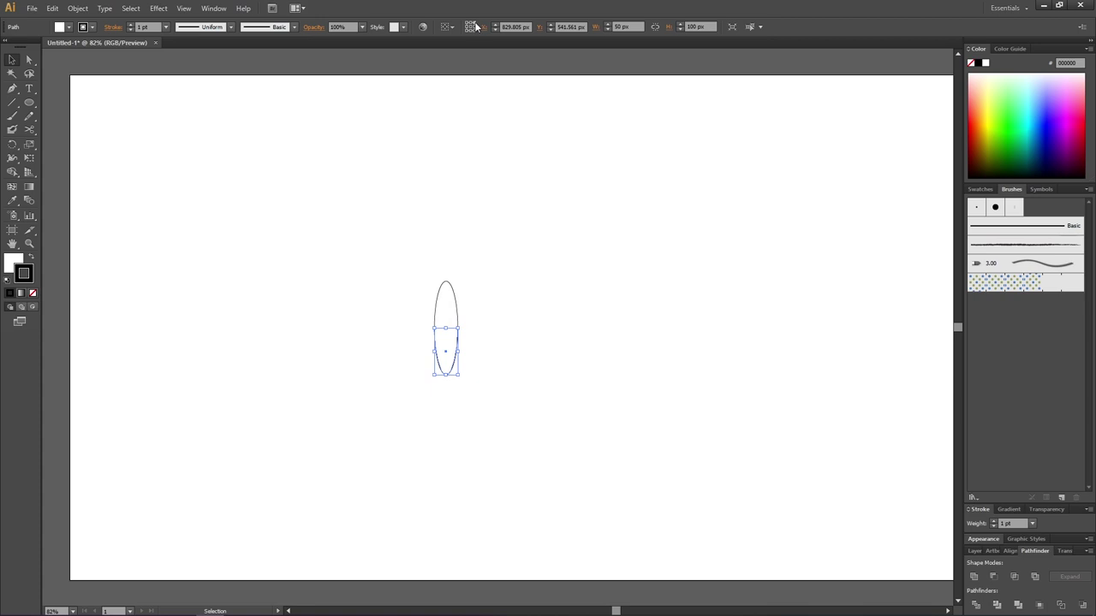
{"action": "left_click", "coordinate": [620, 27]}
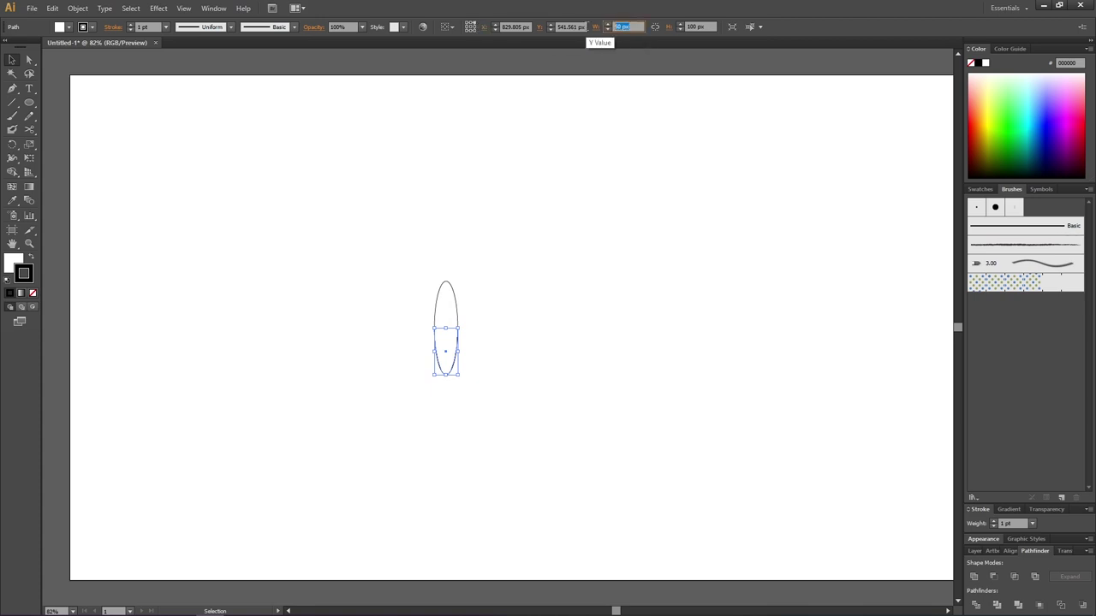
{"action": "type", "text": "30"}
{"action": "key", "text": "Return"}
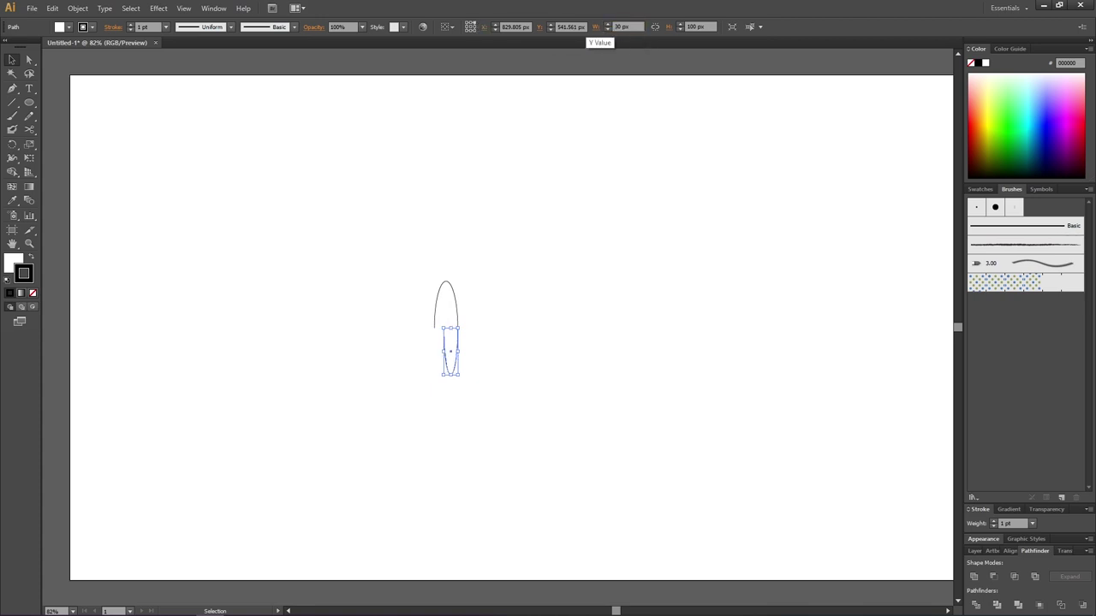
Step: Select both halves and scale them down to 20 by 80 px
{"action": "left_click", "coordinate": [516, 344]}
{"action": "left_click_drag", "start_coordinate": [499, 288], "coordinate": [408, 362]}
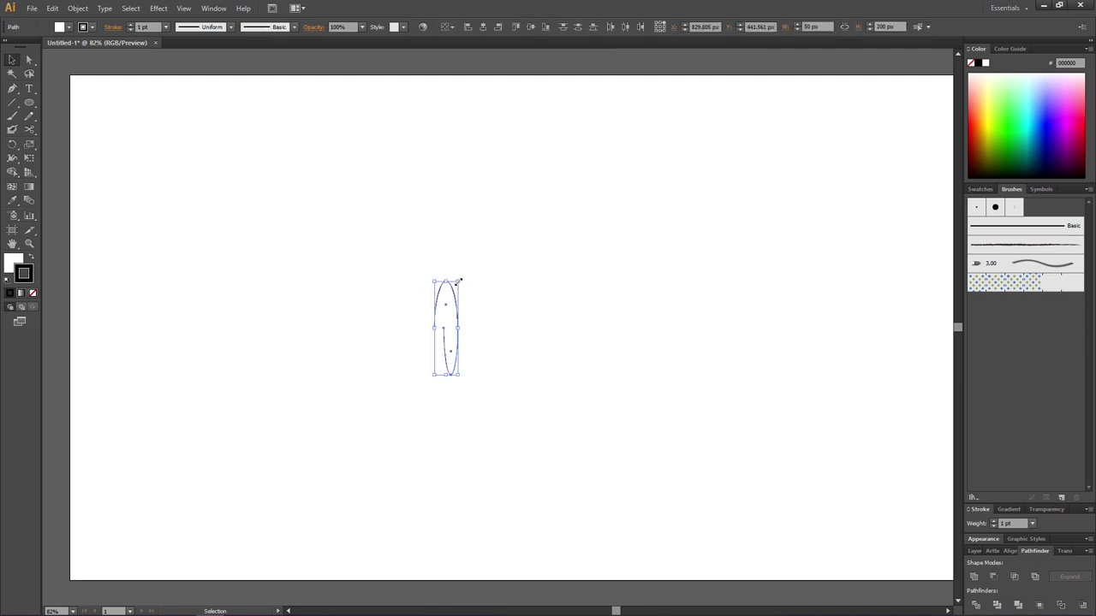
{"action": "left_click_drag", "start_coordinate": [459, 281], "coordinate": [446, 336]}
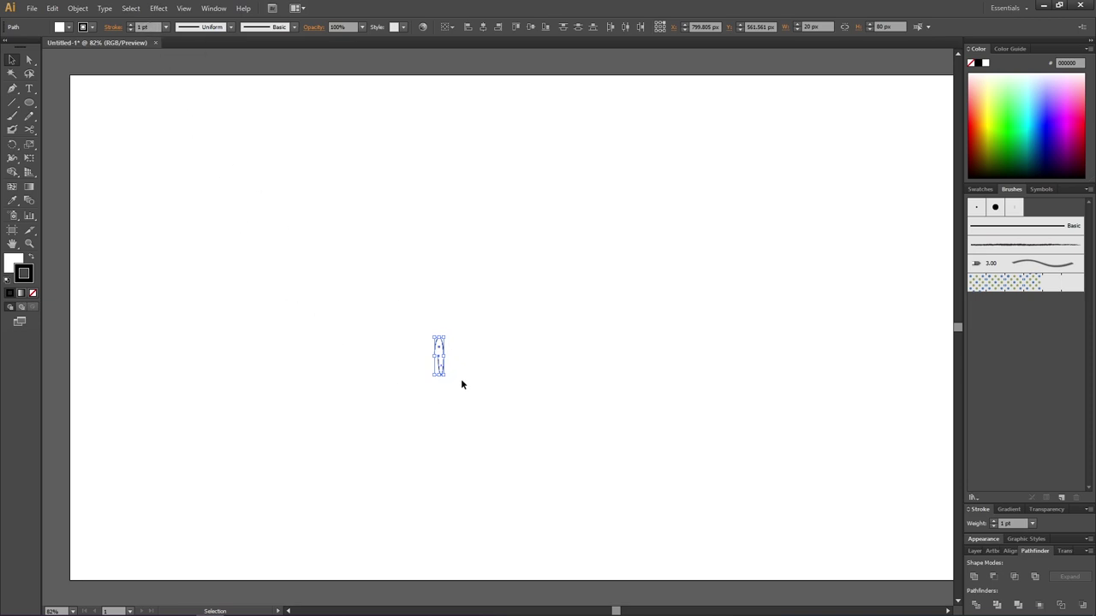
Step: Zoom in on the small ellipse and give it a 2 pt stroke
{"action": "left_click", "coordinate": [29, 243]}
{"action": "left_click_drag", "start_coordinate": [362, 295], "coordinate": [522, 415]}
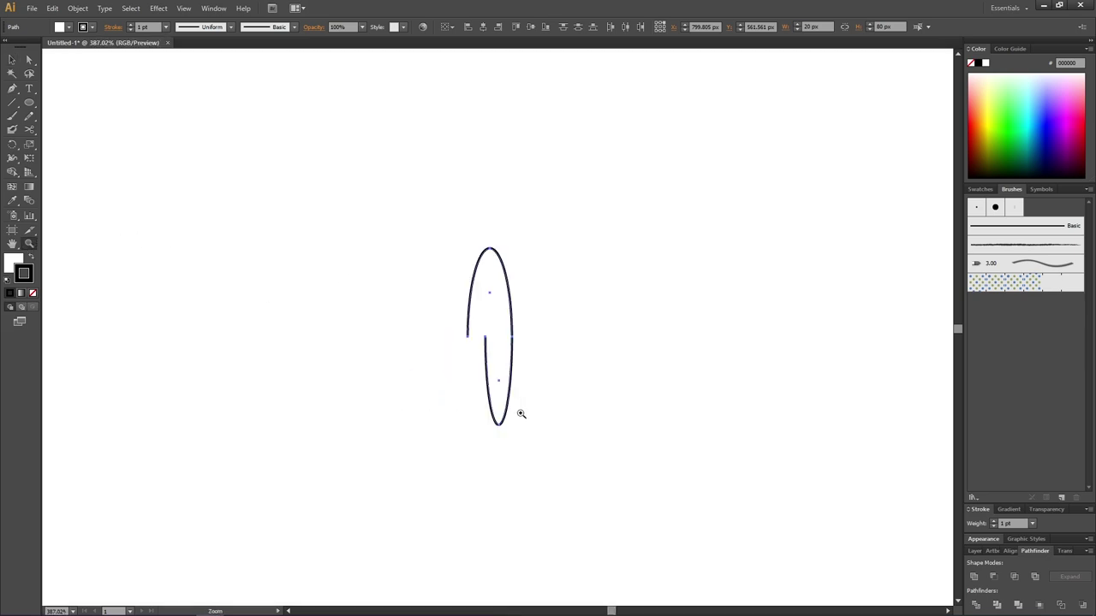
{"action": "left_click", "coordinate": [131, 25]}
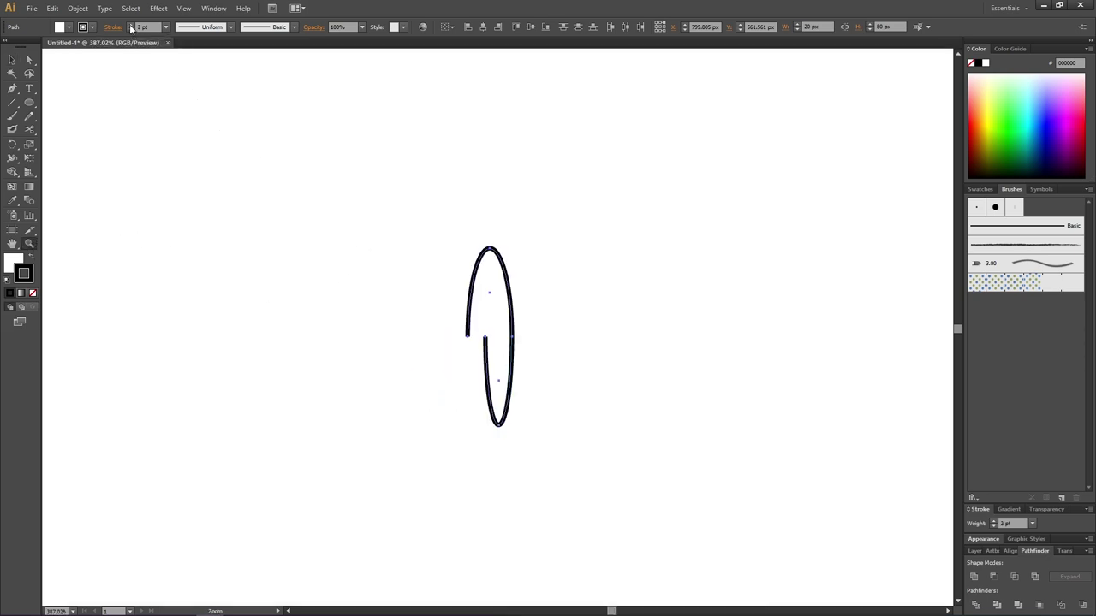
Step: Duplicate the loop to the right twice to form three overlapping loops
{"action": "left_click", "coordinate": [12, 59]}
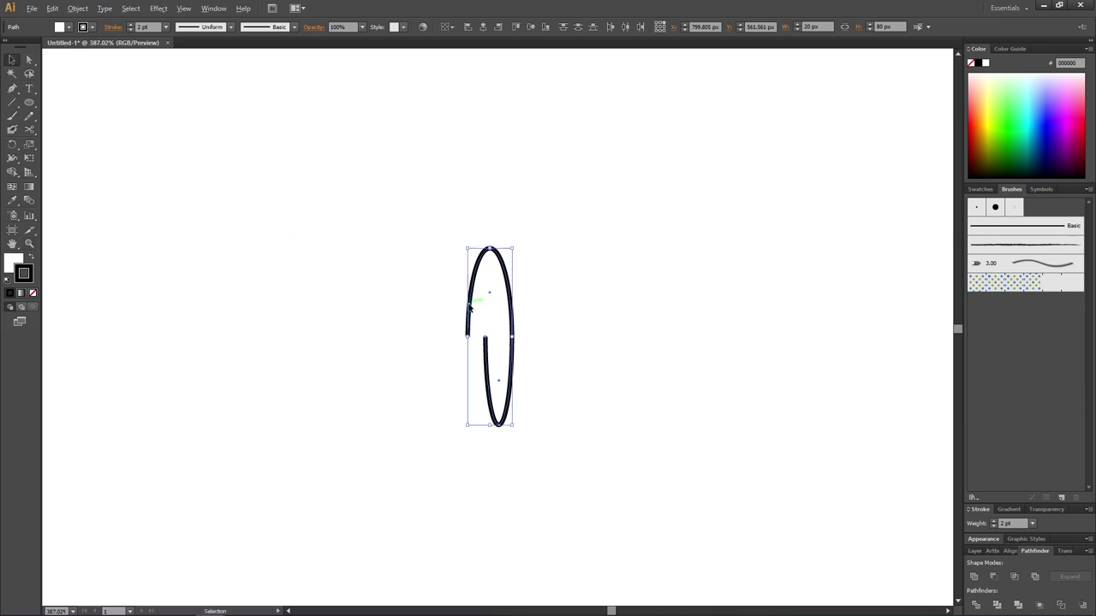
{"action": "left_click_drag", "start_coordinate": [469, 306], "coordinate": [487, 310]}
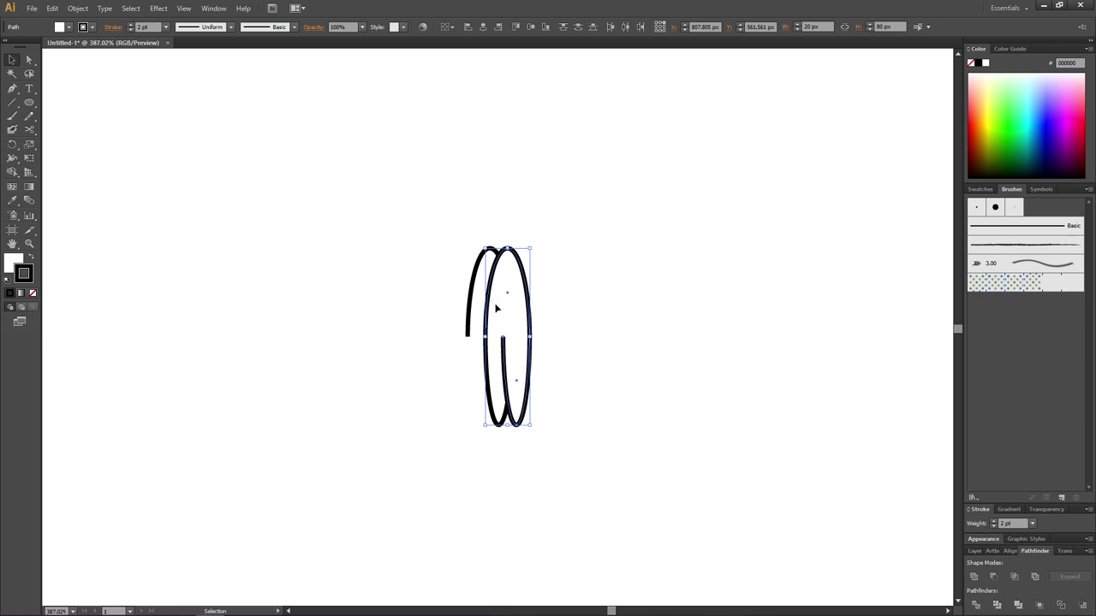
{"action": "key", "text": "ctrl+d"}
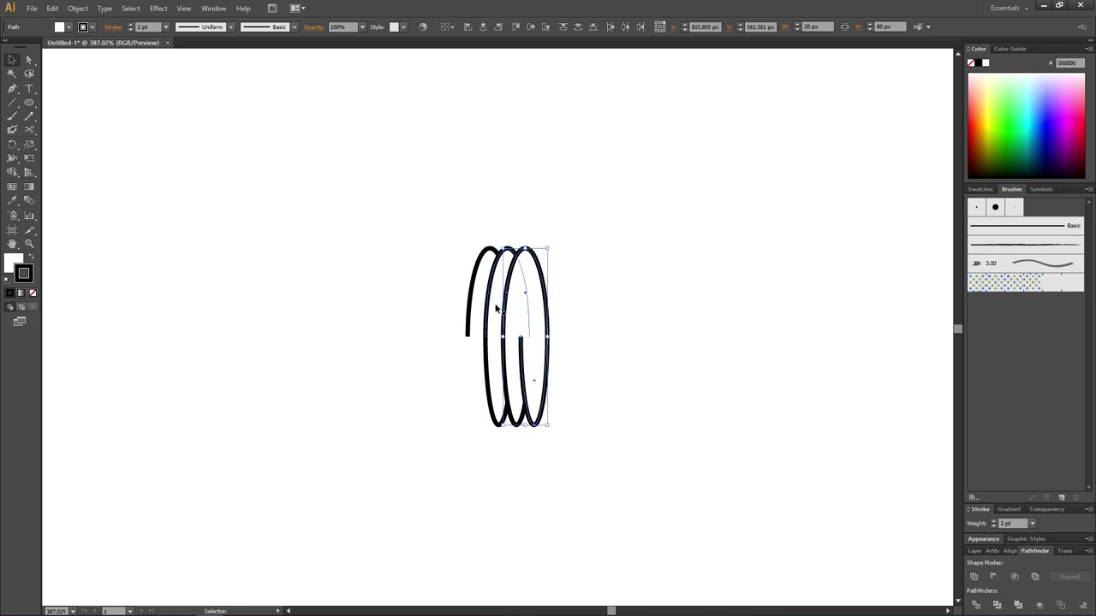
Step: Set the fill of all coil loops to None
{"action": "left_click_drag", "start_coordinate": [428, 269], "coordinate": [630, 421]}
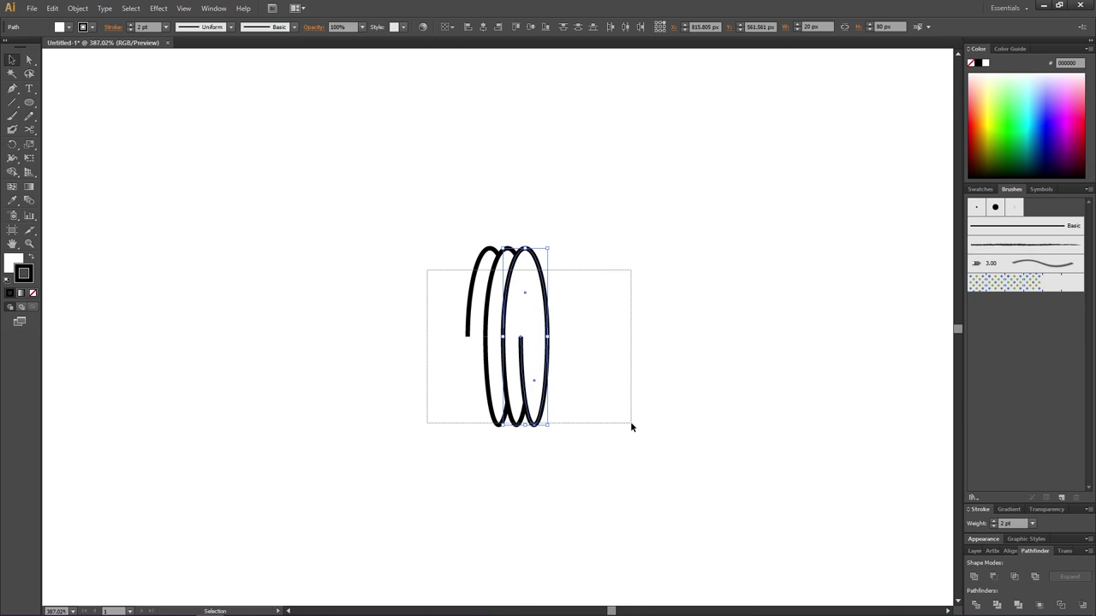
{"action": "left_click", "coordinate": [13, 262]}
{"action": "left_click", "coordinate": [33, 294]}
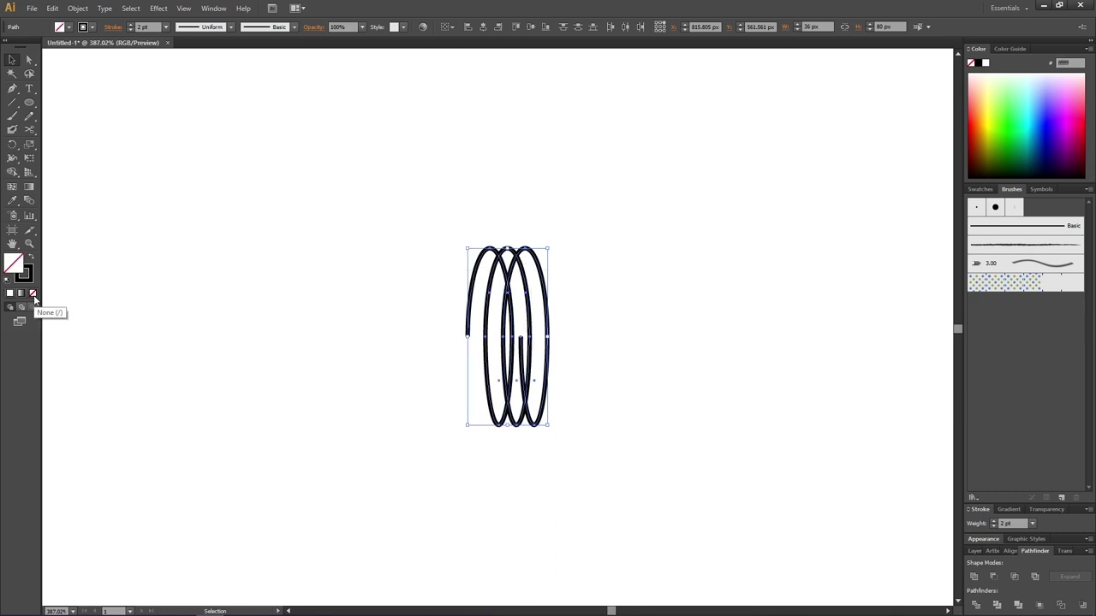
{"action": "left_click", "coordinate": [579, 310]}
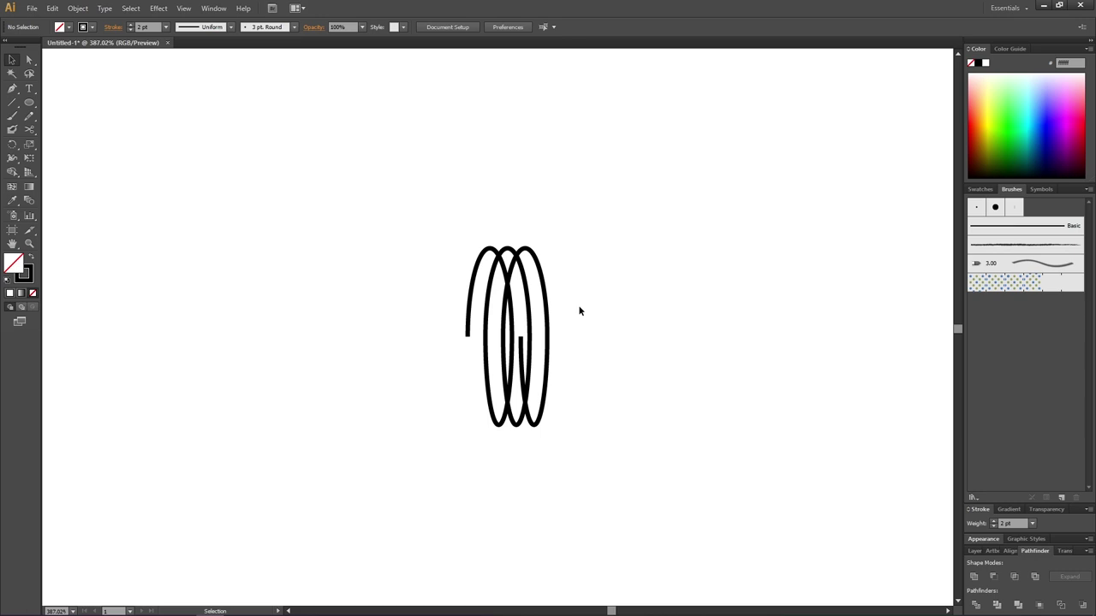
Step: Draw two vertical lines through the coil past its top and bottom, then select everything
{"action": "left_click", "coordinate": [13, 102]}
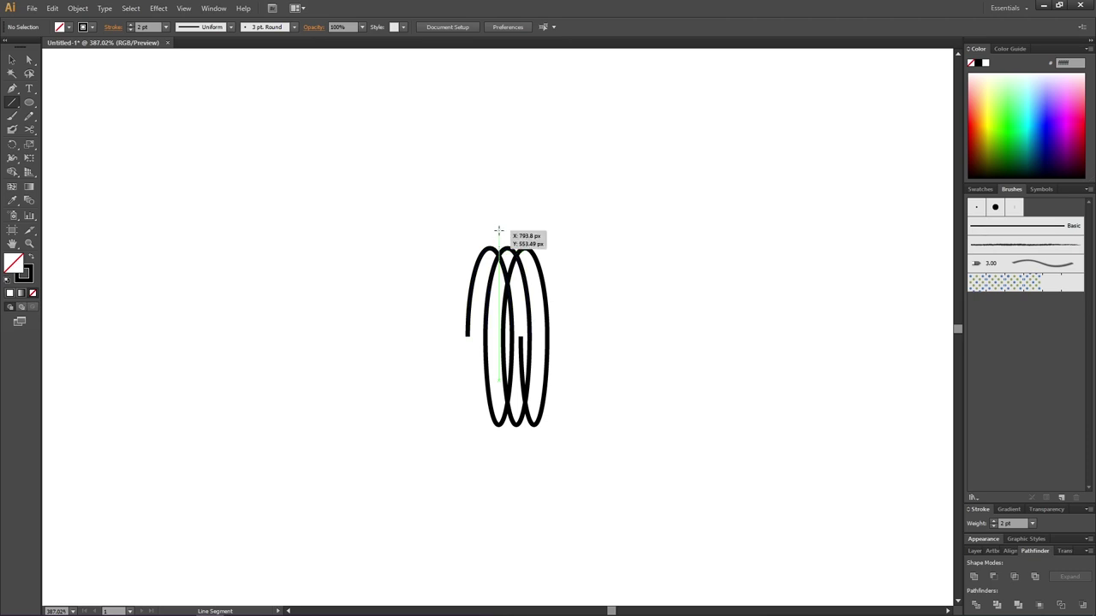
{"action": "left_click", "coordinate": [498, 231]}
{"action": "left_click_drag", "start_coordinate": [498, 231], "coordinate": [500, 456]}
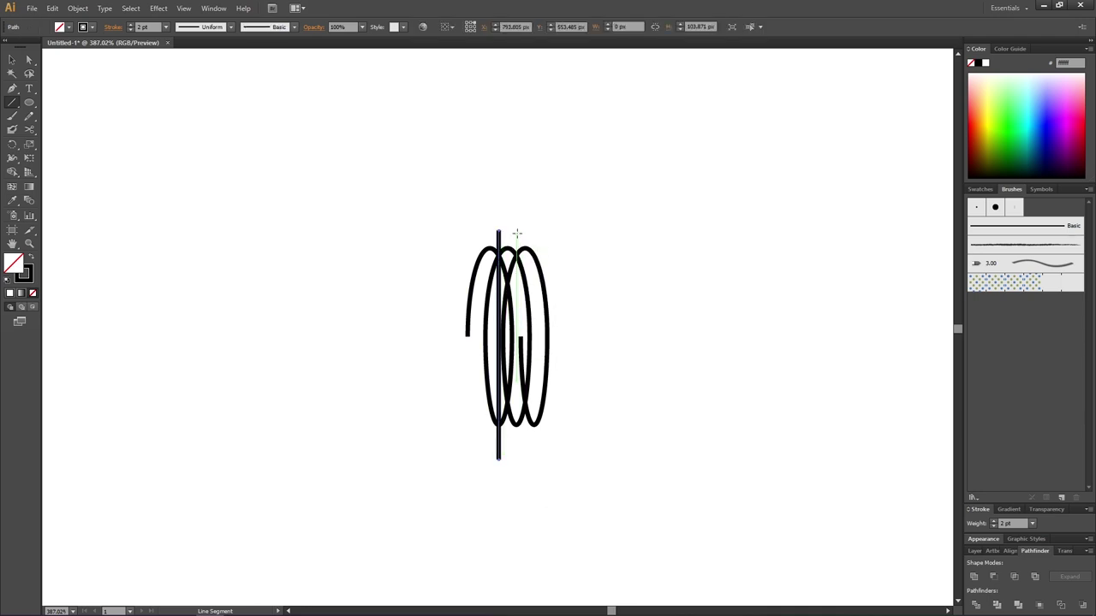
{"action": "left_click_drag", "start_coordinate": [517, 229], "coordinate": [516, 459]}
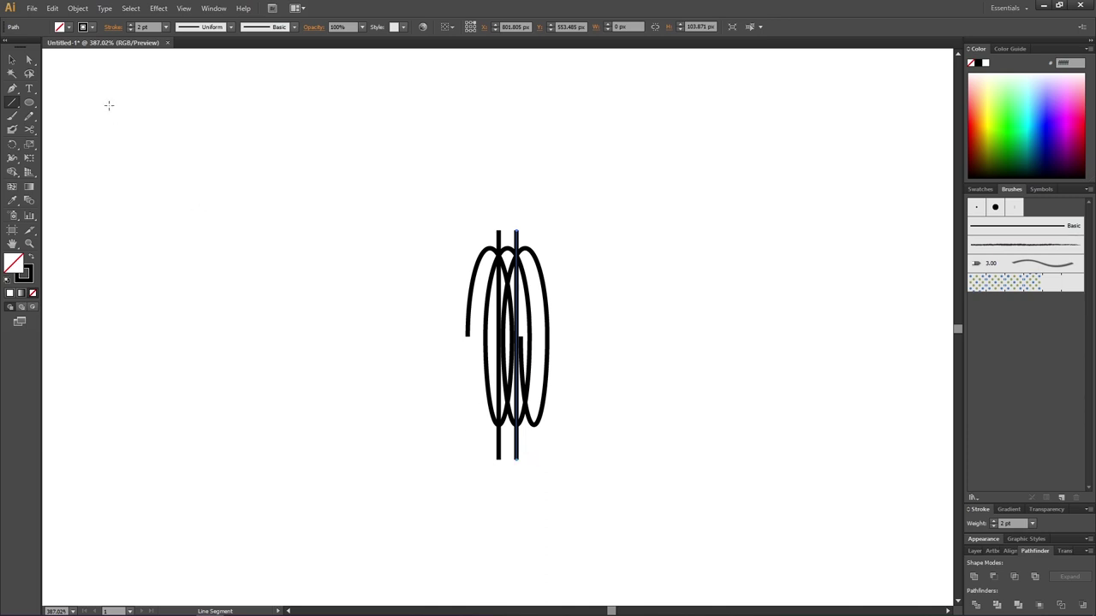
{"action": "left_click", "coordinate": [12, 60]}
{"action": "mouse_move", "coordinate": [358, 225]}
{"action": "left_mouse_down"}
{"action": "mouse_move", "coordinate": [436, 263]}
{"action": "mouse_move", "coordinate": [651, 442]}
{"action": "mouse_move", "coordinate": [662, 464]}
{"action": "left_mouse_up"}
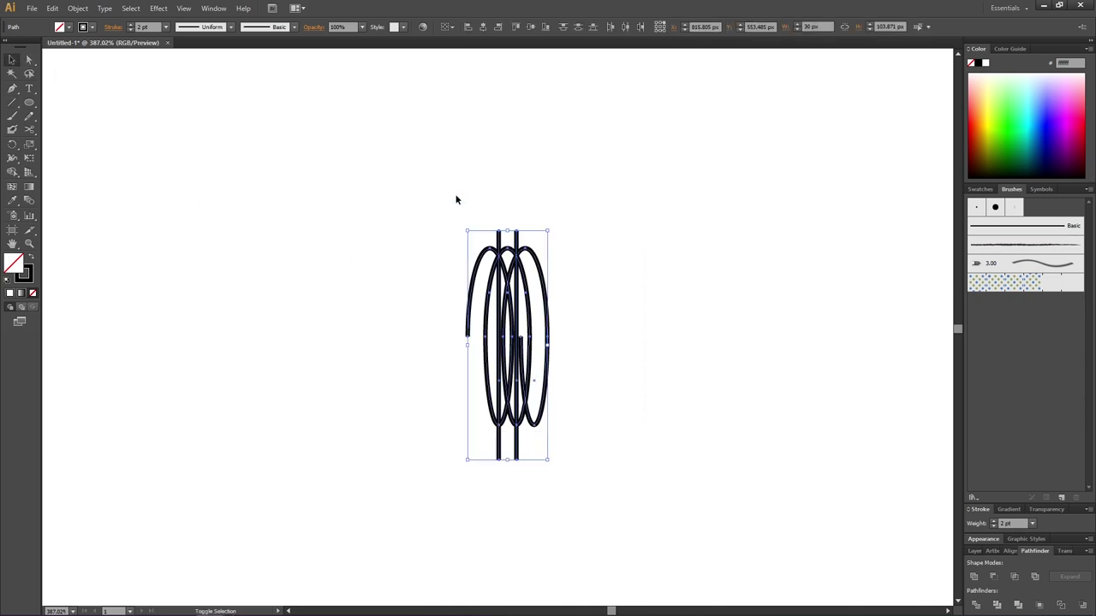
Step: Deselect the two lines and expand the coil's fill and stroke into outlines
{"action": "left_click_drag", "start_coordinate": [476, 210], "coordinate": [531, 244]}
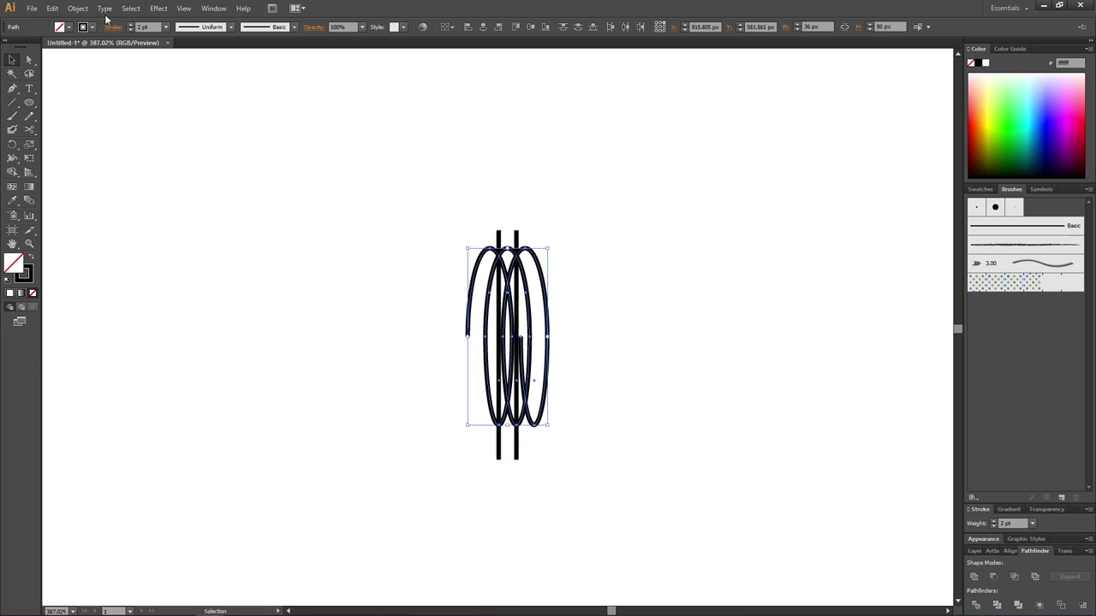
{"action": "left_click", "coordinate": [77, 8]}
{"action": "left_click", "coordinate": [117, 132]}
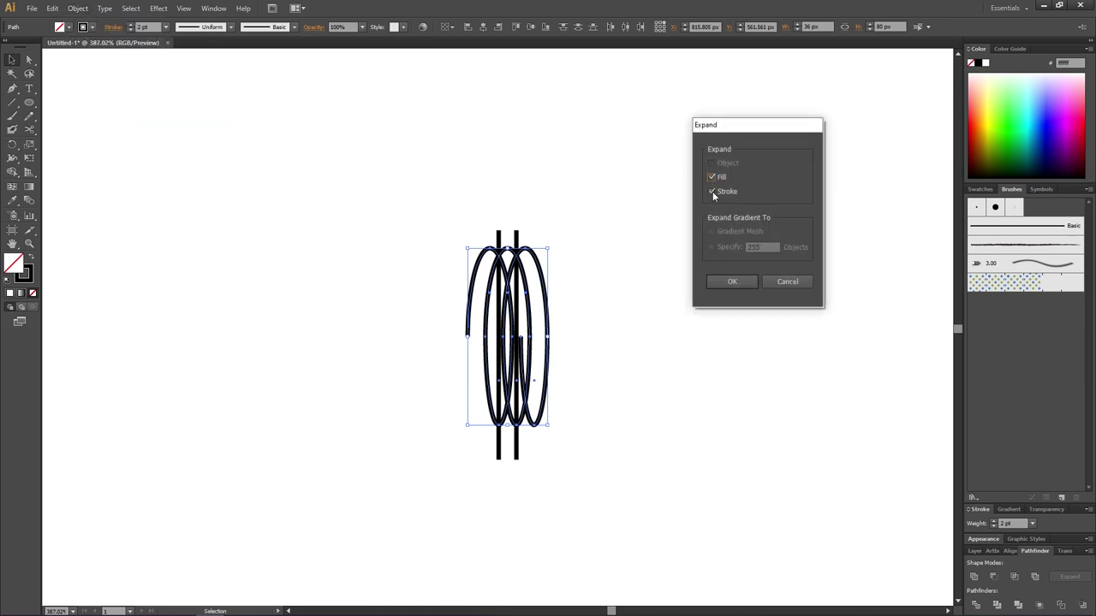
{"action": "left_click", "coordinate": [728, 281]}
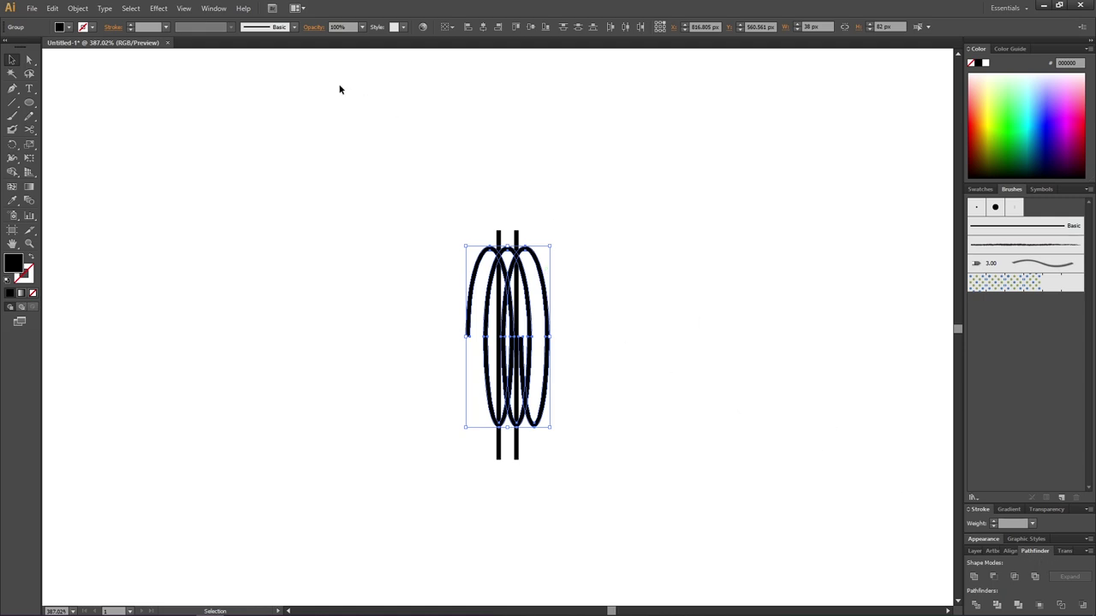
Step: Unite the expanded coil outlines with Pathfinder, then select the coil and both lines
{"action": "left_click", "coordinate": [213, 9]}
{"action": "left_click", "coordinate": [266, 339]}
{"action": "left_click", "coordinate": [974, 577]}
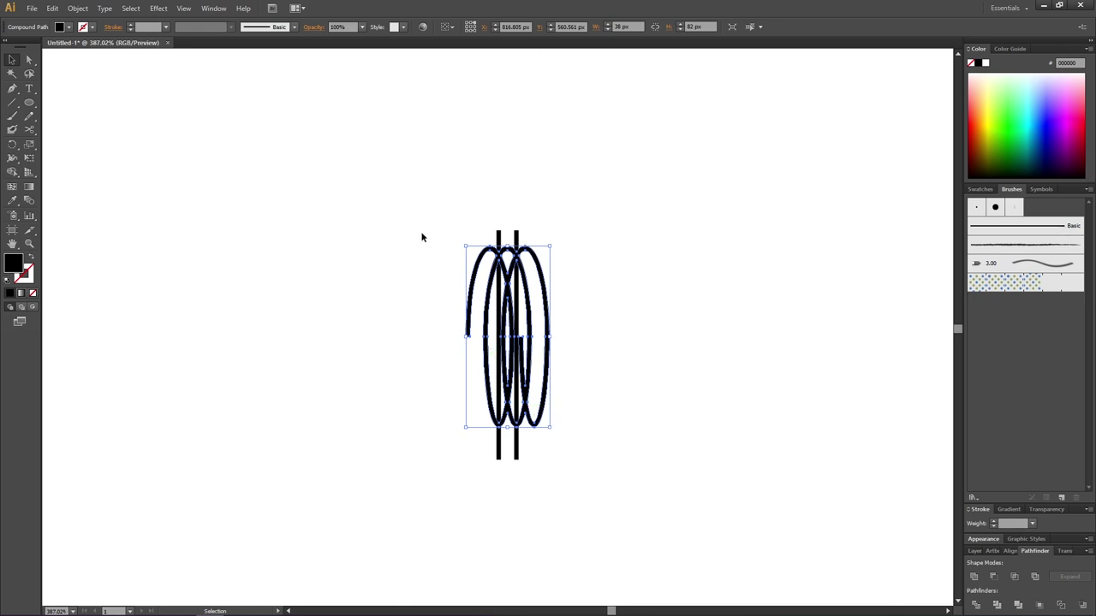
{"action": "left_click_drag", "start_coordinate": [424, 231], "coordinate": [608, 338]}
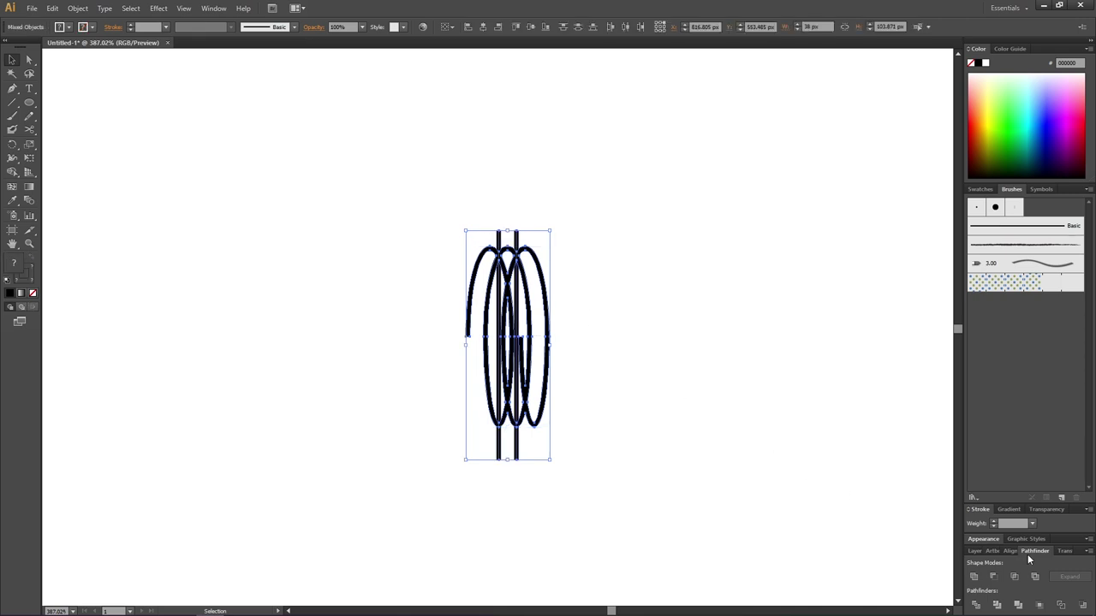
Step: Divide the coil with Pathfinder and ungroup the resulting pieces
{"action": "left_click", "coordinate": [976, 606]}
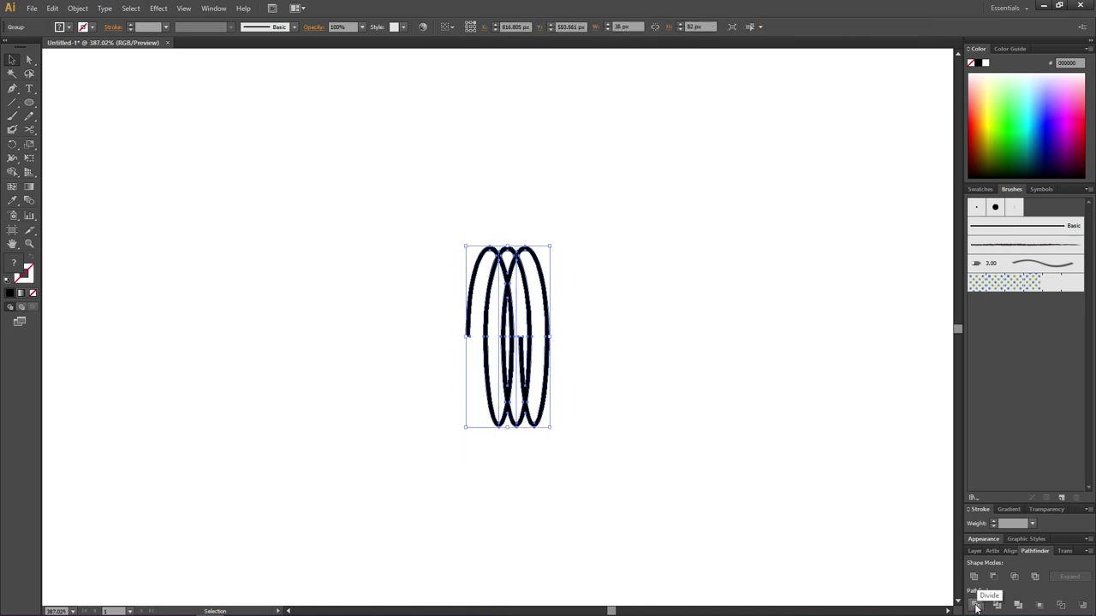
{"action": "right_click", "coordinate": [522, 261]}
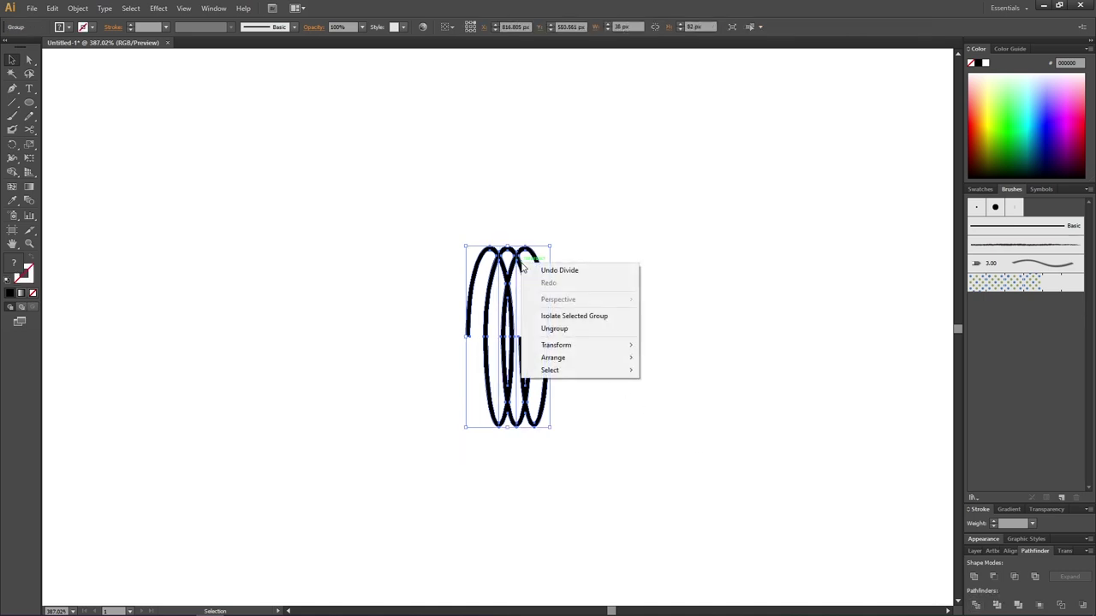
{"action": "left_click", "coordinate": [556, 330]}
{"action": "left_click", "coordinate": [561, 292]}
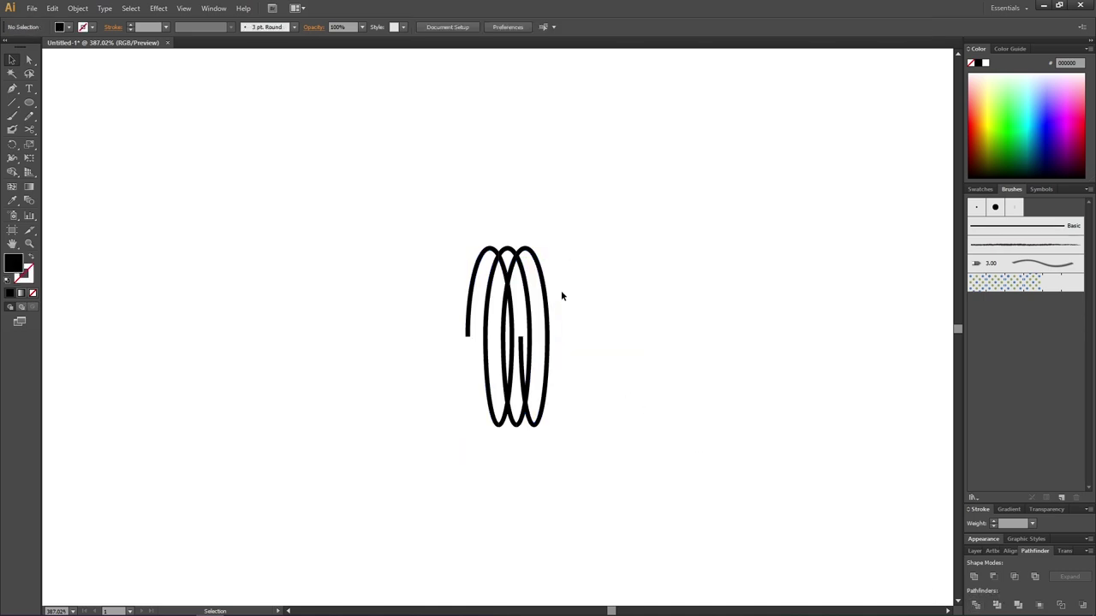
Step: Pull the outer loop pieces away from the middle piece and select all three pieces
{"action": "left_click", "coordinate": [498, 250]}
{"action": "left_click_drag", "start_coordinate": [496, 252], "coordinate": [571, 254]}
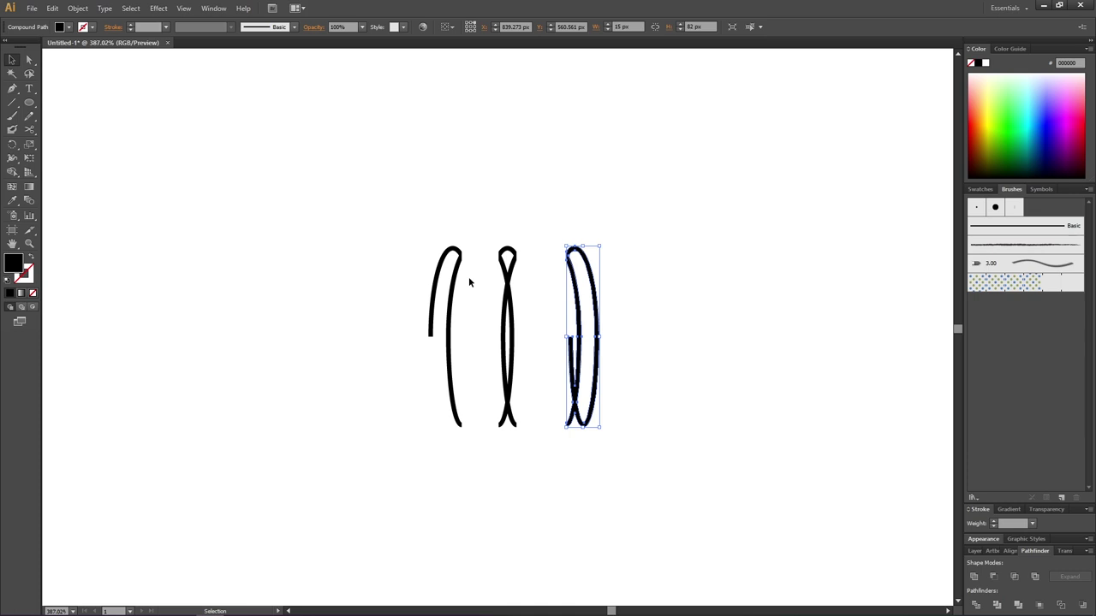
{"action": "left_click_drag", "start_coordinate": [469, 278], "coordinate": [499, 289]}
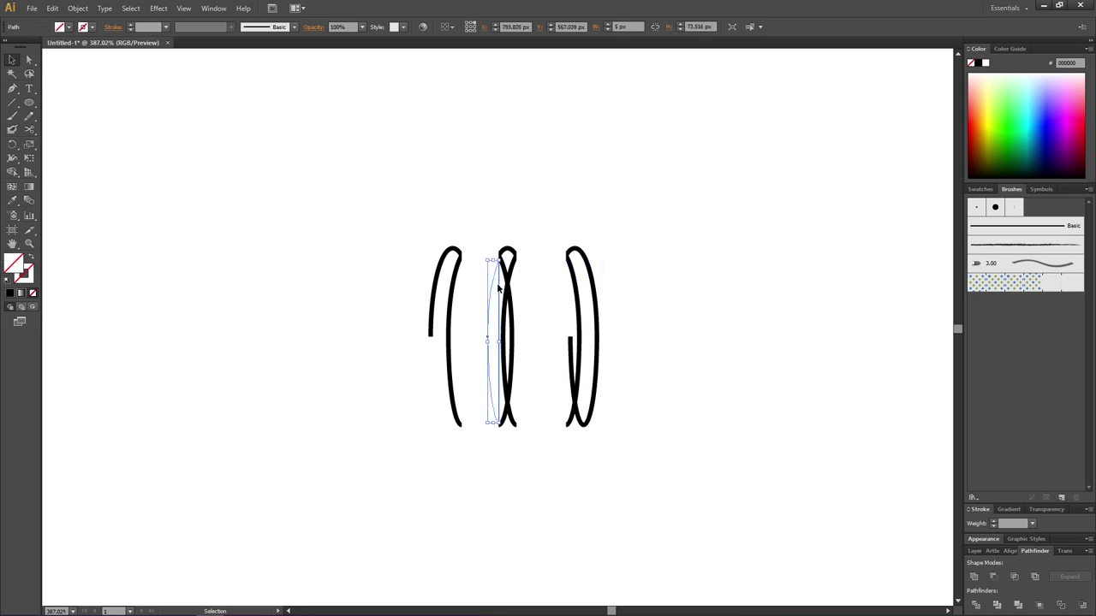
{"action": "left_click", "coordinate": [499, 290]}
{"action": "left_click", "coordinate": [537, 245]}
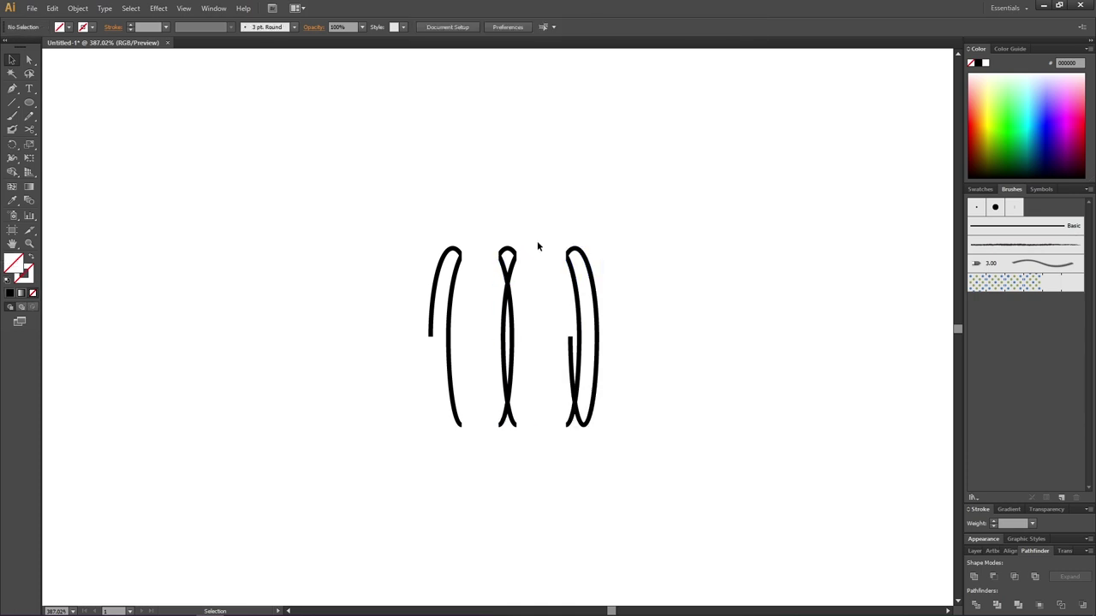
{"action": "left_click_drag", "start_coordinate": [538, 245], "coordinate": [546, 299]}
{"action": "left_click", "coordinate": [407, 254]}
{"action": "left_click_drag", "start_coordinate": [379, 219], "coordinate": [691, 472]}
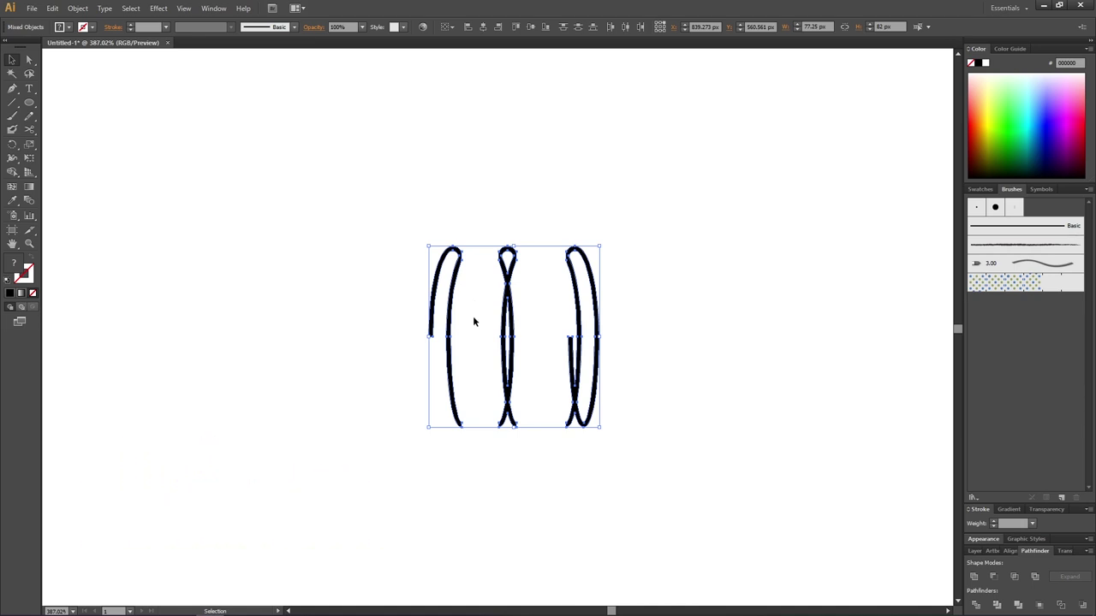
Step: Drag the left, middle and right coil pieces into Swatches as three new pattern swatches
{"action": "left_click", "coordinate": [980, 189]}
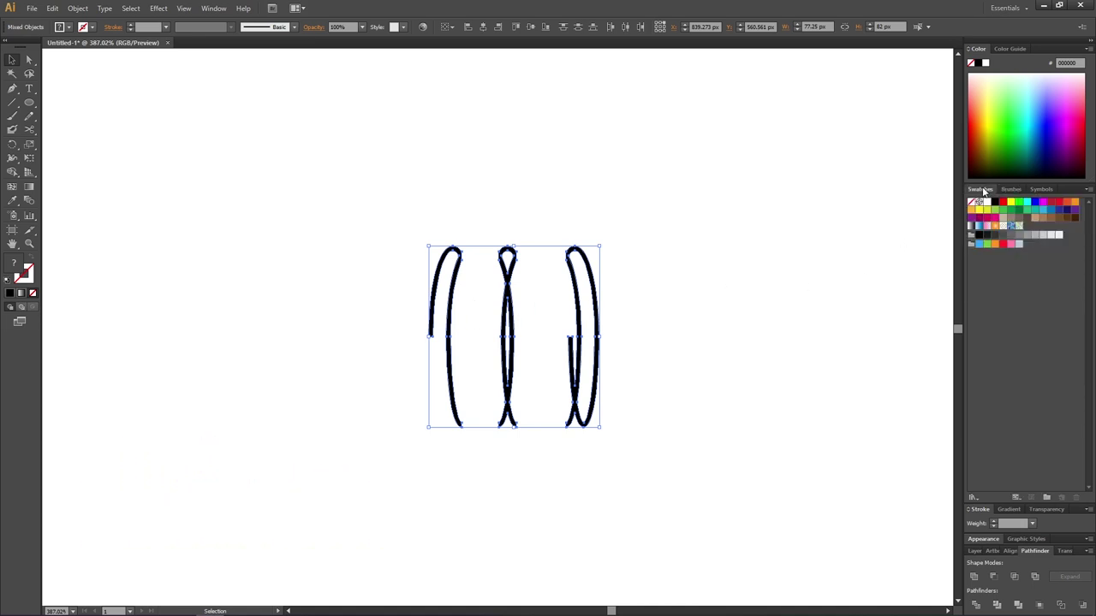
{"action": "left_click_drag", "start_coordinate": [383, 208], "coordinate": [469, 360]}
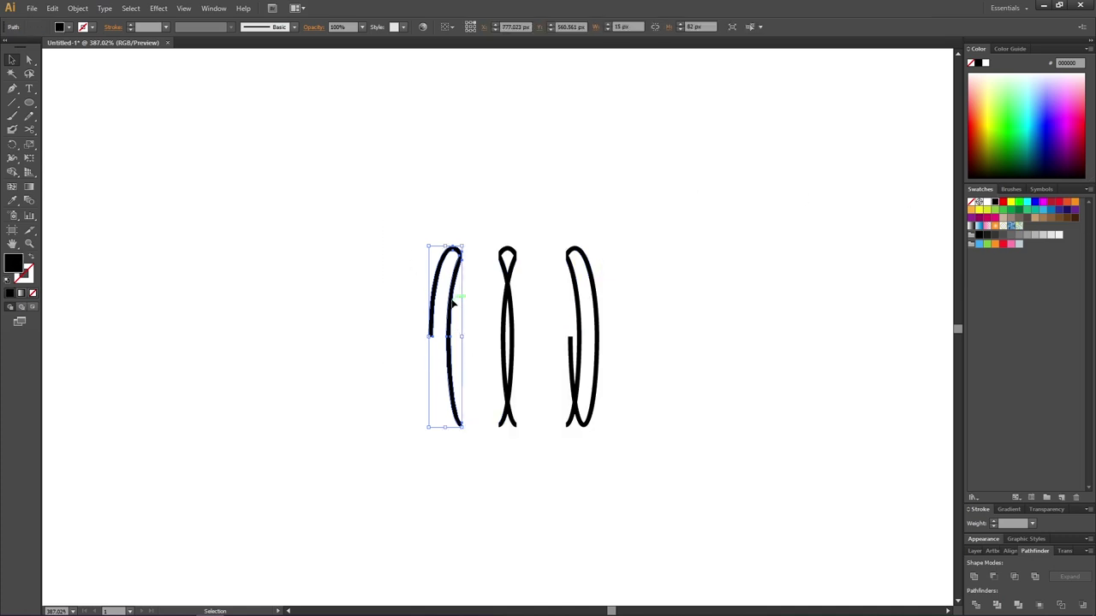
{"action": "left_click_drag", "start_coordinate": [453, 291], "coordinate": [1007, 313]}
{"action": "left_click_drag", "start_coordinate": [485, 237], "coordinate": [547, 347]}
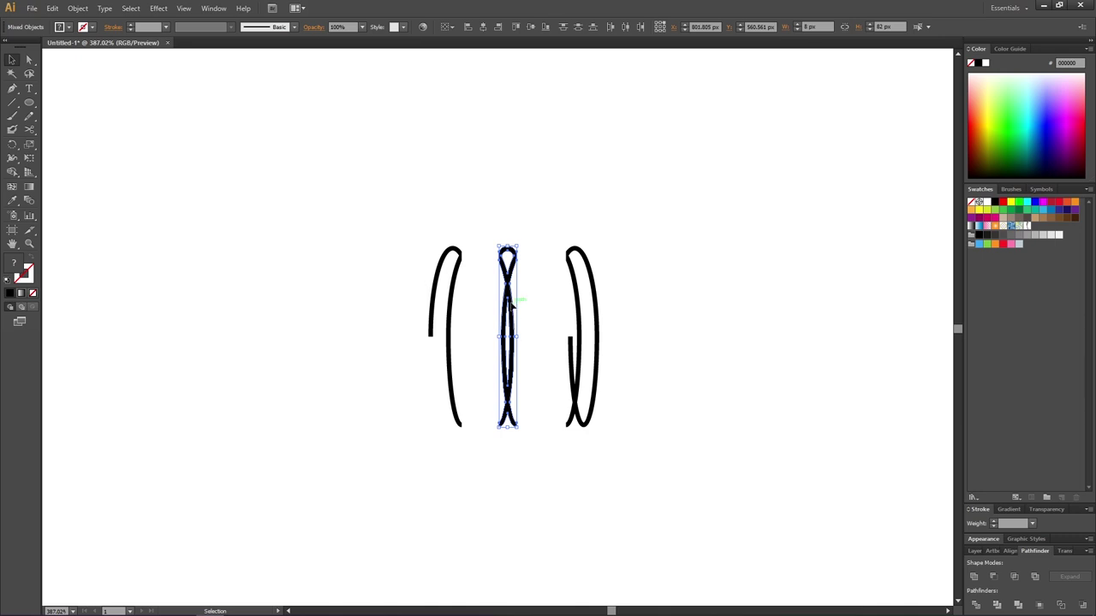
{"action": "left_click_drag", "start_coordinate": [507, 296], "coordinate": [981, 250]}
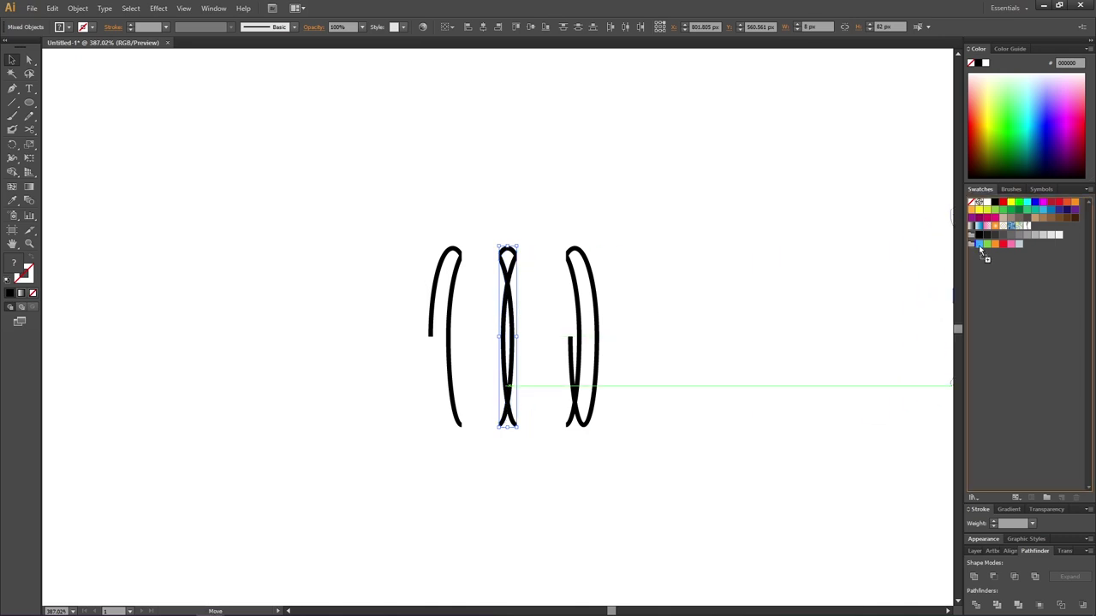
{"action": "left_click_drag", "start_coordinate": [1053, 232], "coordinate": [1053, 232]}
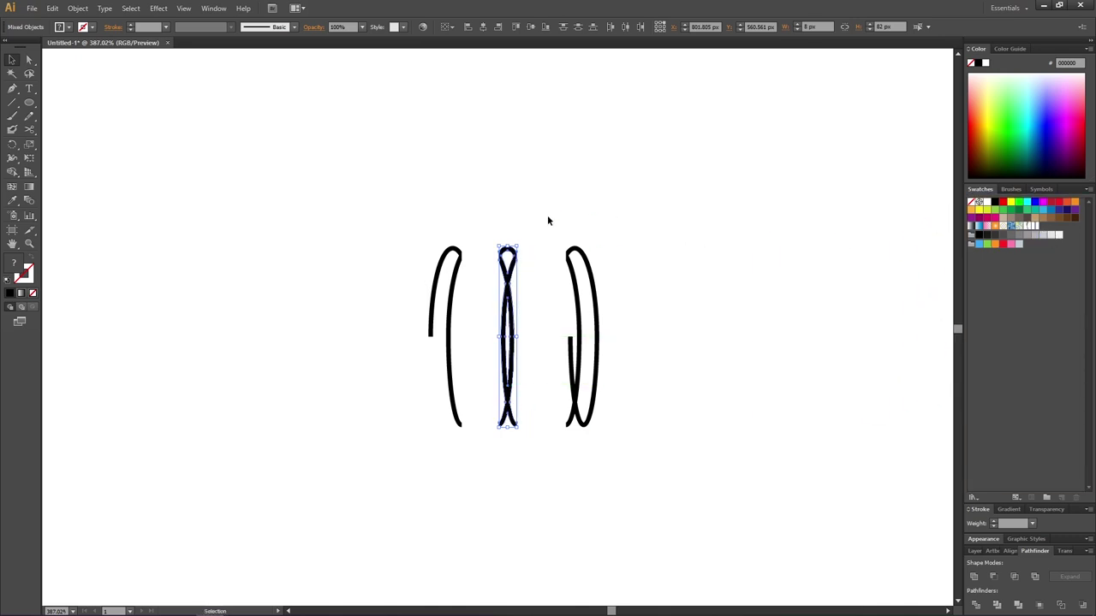
{"action": "left_click_drag", "start_coordinate": [549, 220], "coordinate": [668, 419]}
{"action": "left_click_drag", "start_coordinate": [595, 284], "coordinate": [1080, 238]}
{"action": "left_click", "coordinate": [616, 241]}
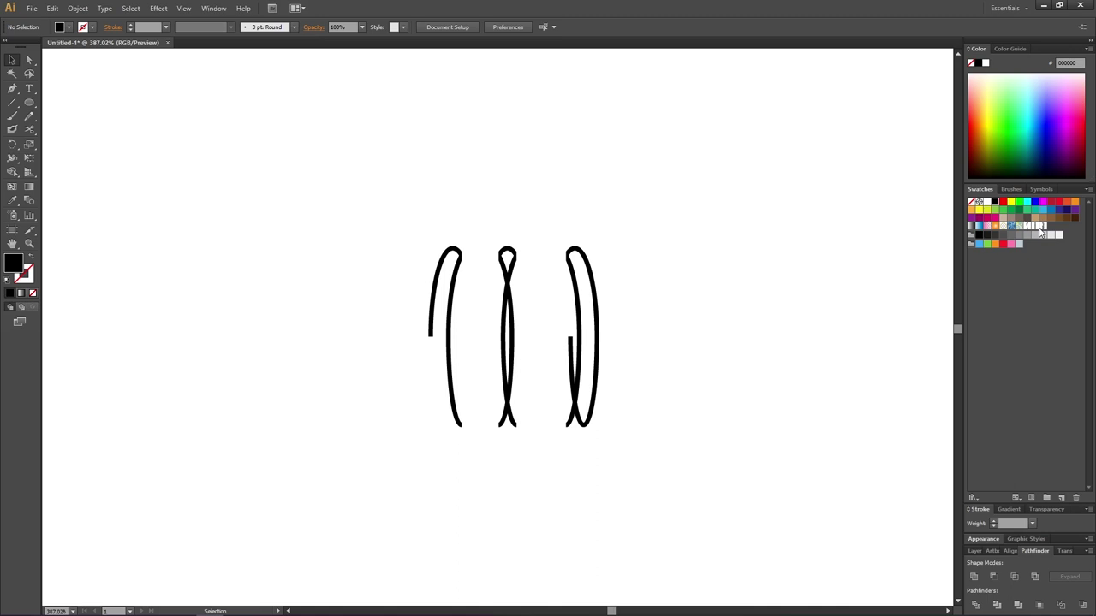
Step: Start a new Pattern Brush from the Brushes panel
{"action": "left_click", "coordinate": [1010, 189]}
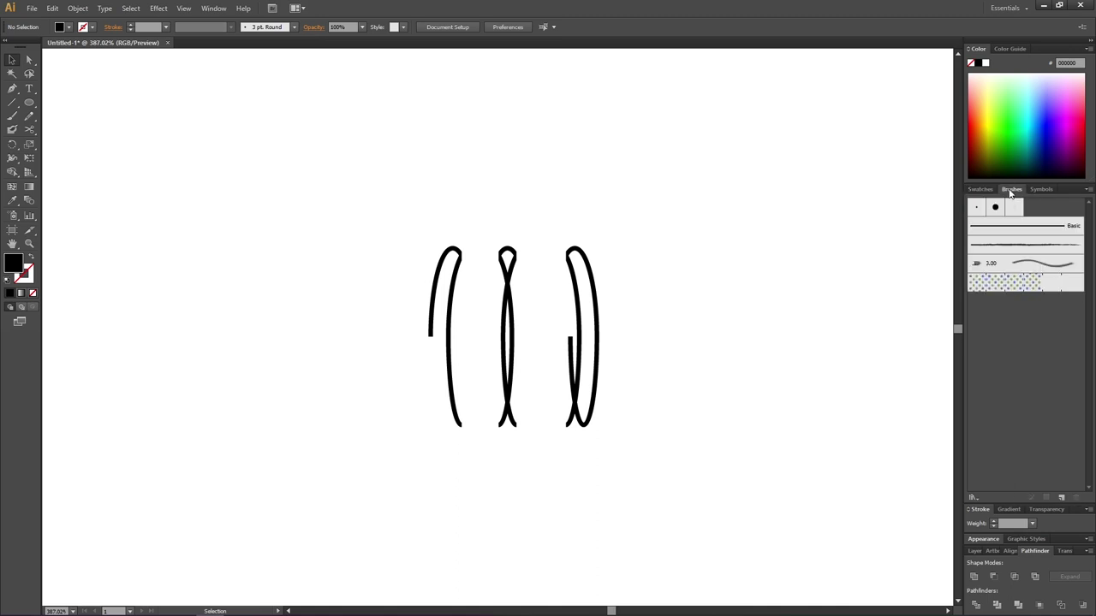
{"action": "left_click", "coordinate": [1062, 502]}
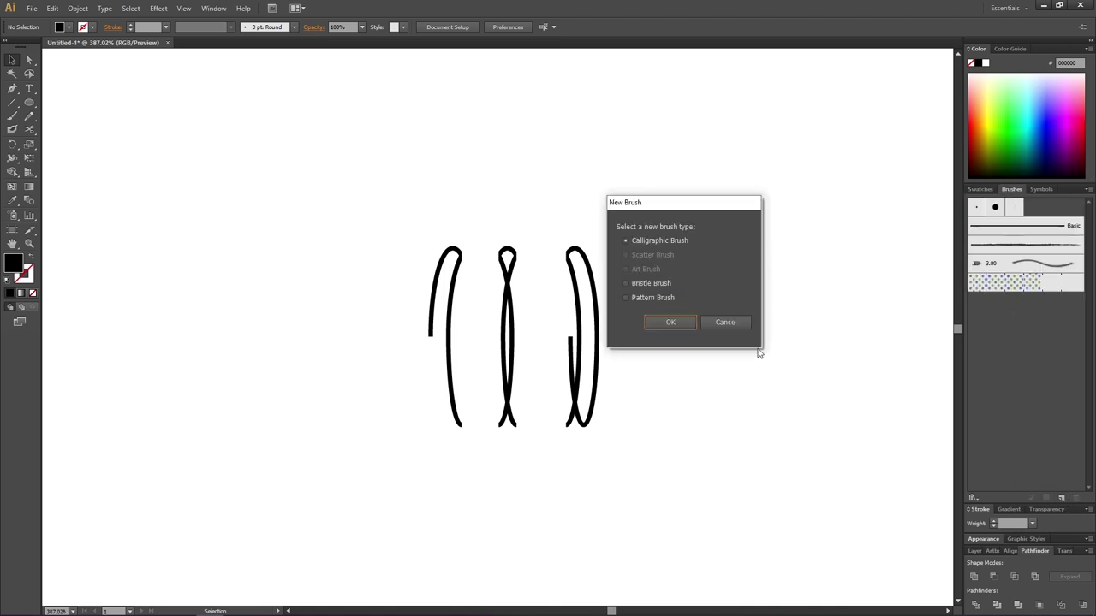
{"action": "left_click", "coordinate": [625, 297]}
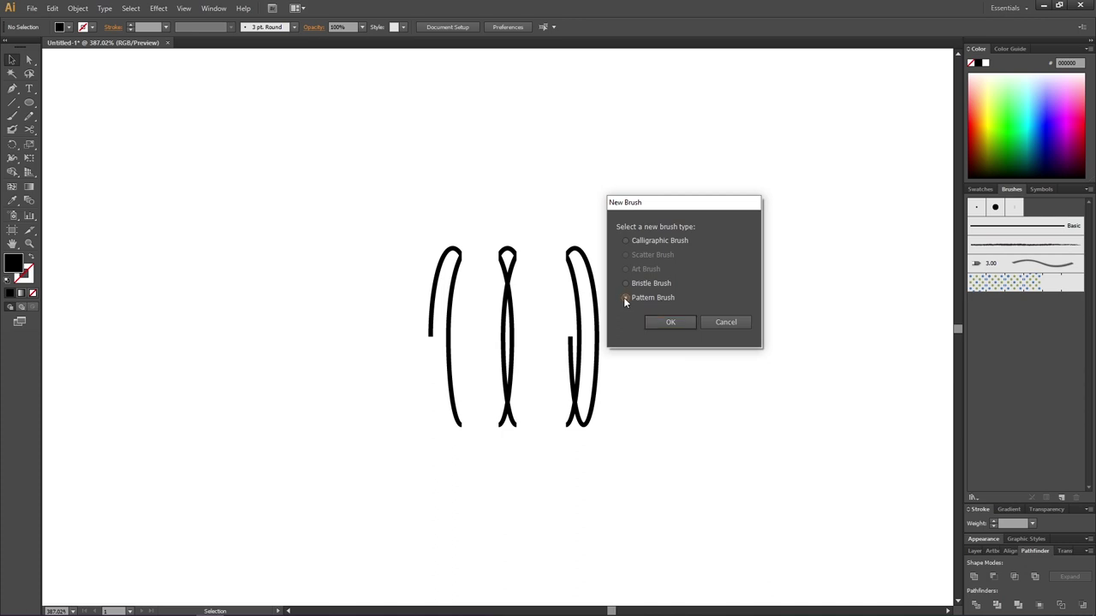
{"action": "left_click", "coordinate": [664, 322]}
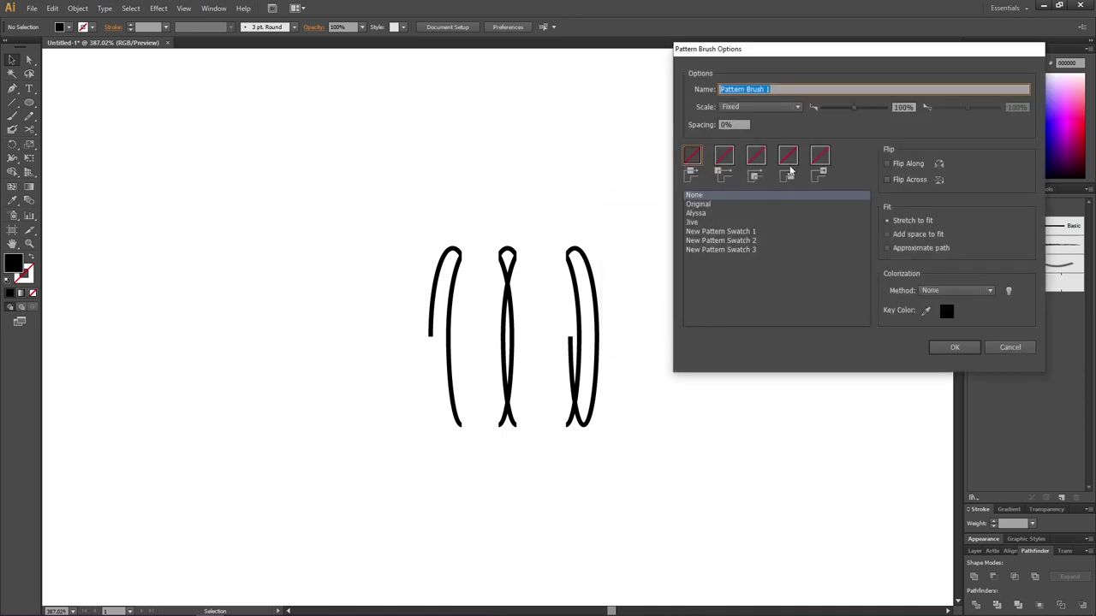
Step: Use swatches 2, 1 and 3 for side, inner-corner and end tiles, with Tints colorization
{"action": "left_click", "coordinate": [788, 160]}
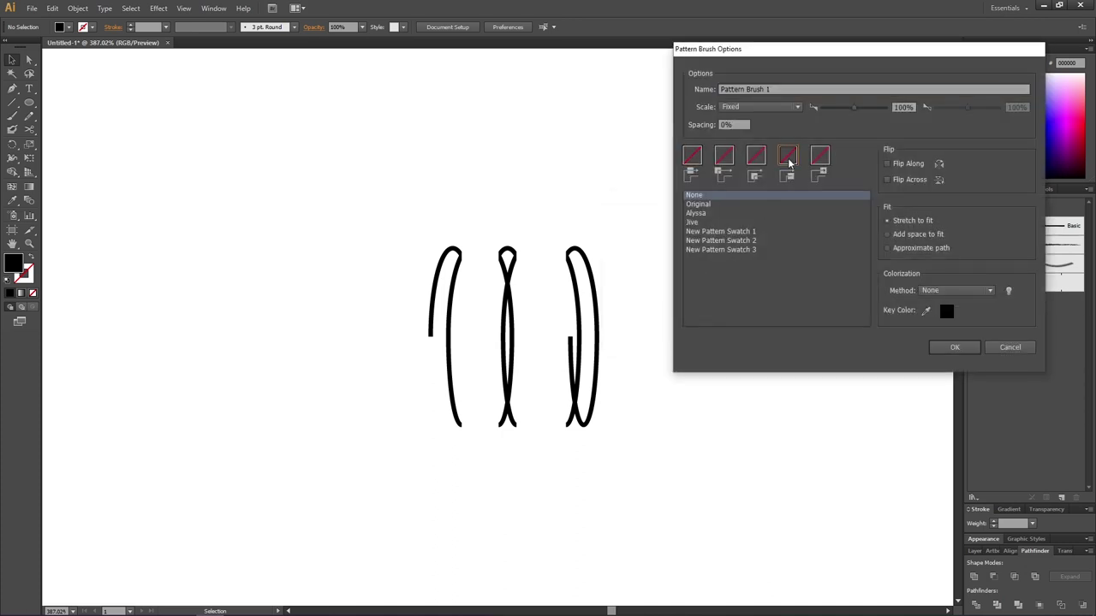
{"action": "left_click", "coordinate": [725, 233]}
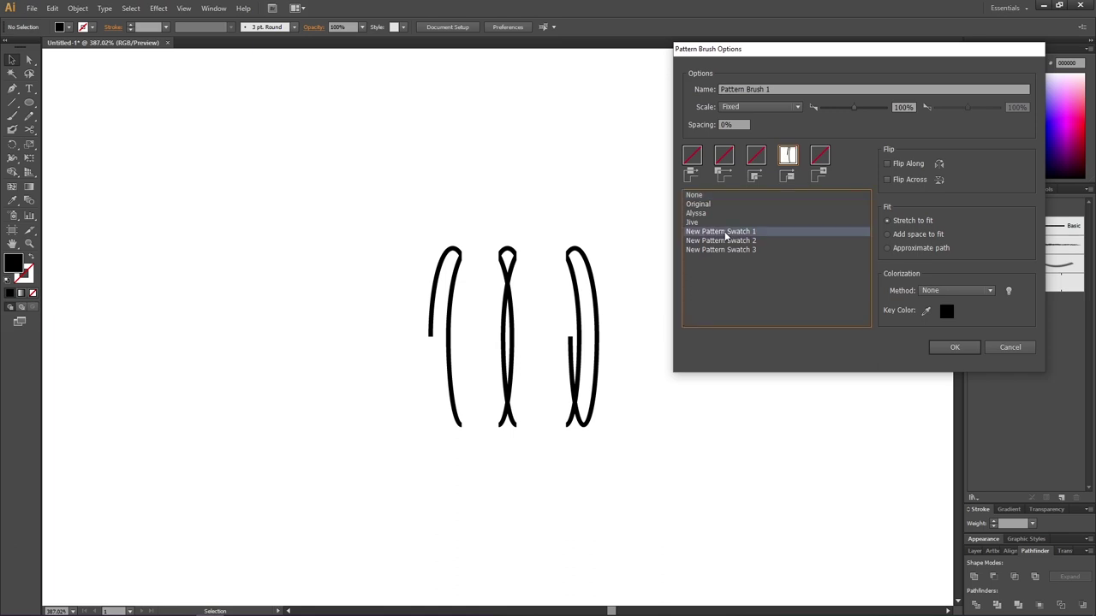
{"action": "left_click", "coordinate": [692, 157]}
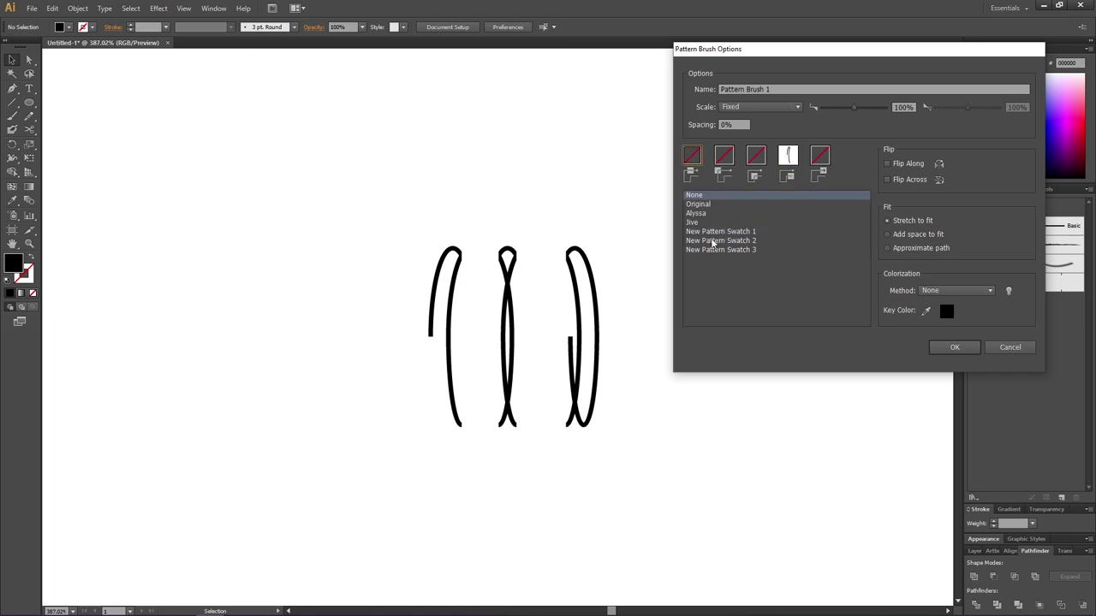
{"action": "left_click", "coordinate": [714, 243]}
{"action": "left_click", "coordinate": [819, 157]}
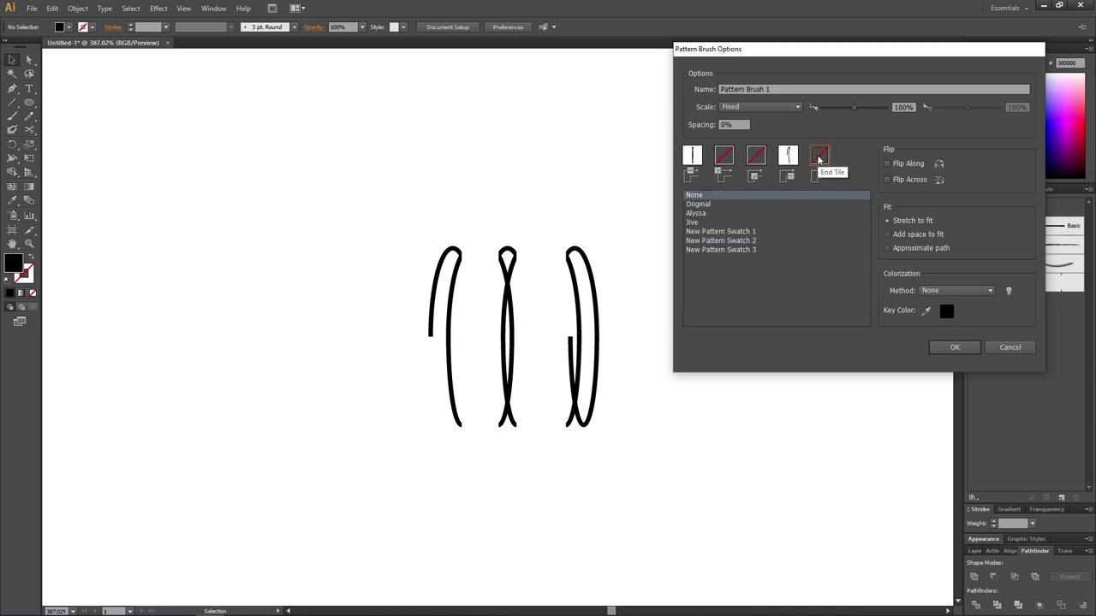
{"action": "left_click", "coordinate": [723, 250]}
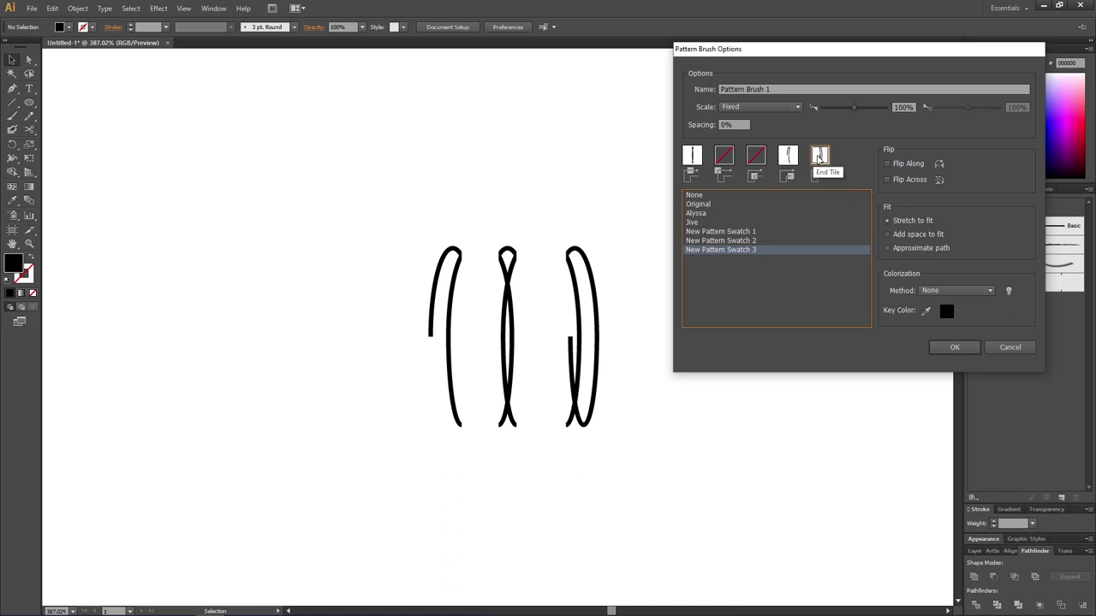
{"action": "left_click", "coordinate": [933, 291]}
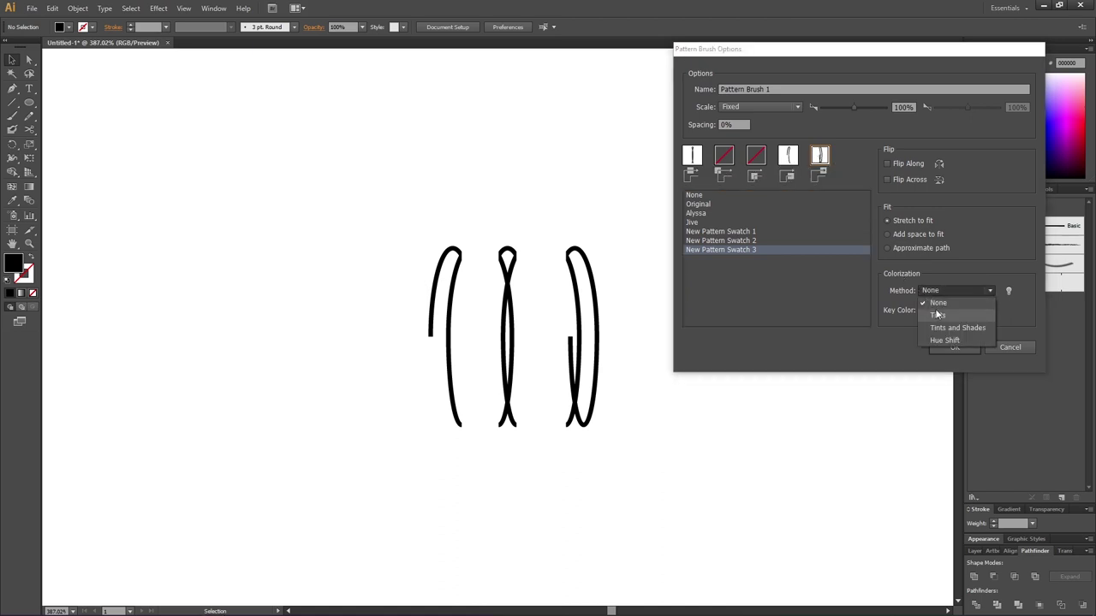
{"action": "left_click", "coordinate": [939, 316]}
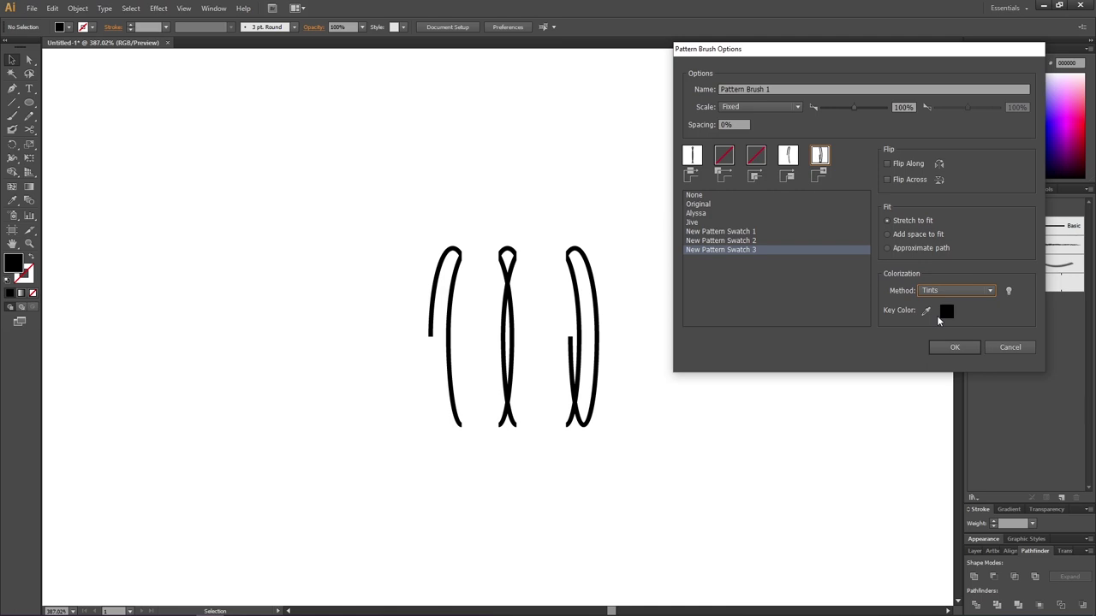
Step: Save the coil pattern brush and zoom out
{"action": "left_click", "coordinate": [948, 349]}
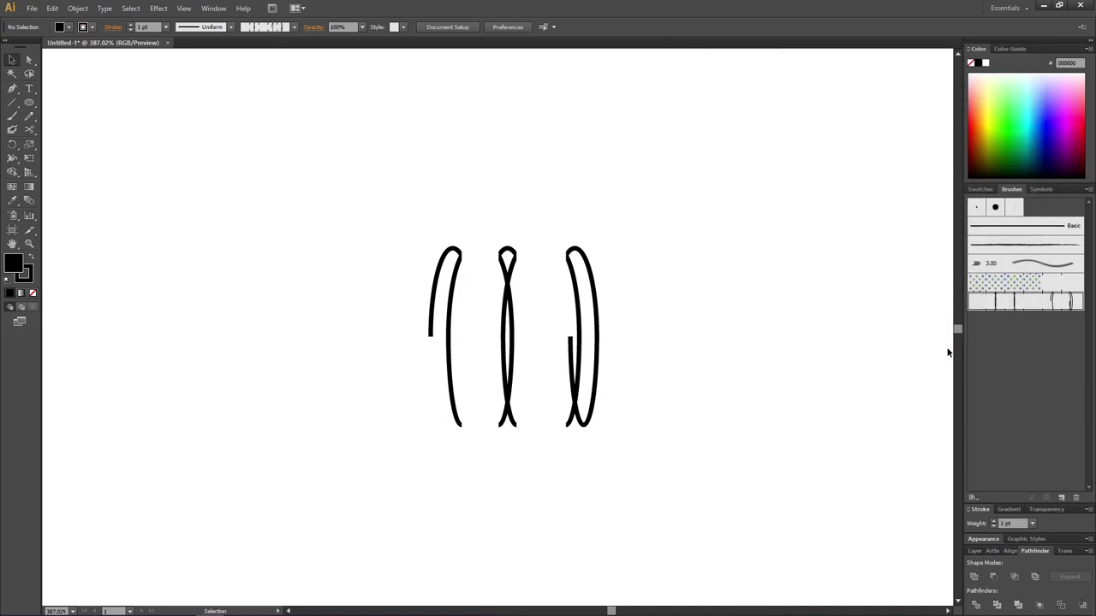
{"action": "left_click", "coordinate": [29, 243]}
{"action": "left_click", "coordinate": [465, 318], "text": "alt"}
{"action": "left_click", "coordinate": [493, 326], "text": "alt"}
{"action": "left_click", "coordinate": [494, 326], "text": "alt"}
{"action": "left_click", "coordinate": [494, 326], "text": "alt"}
{"action": "left_click", "coordinate": [494, 326], "text": "alt"}
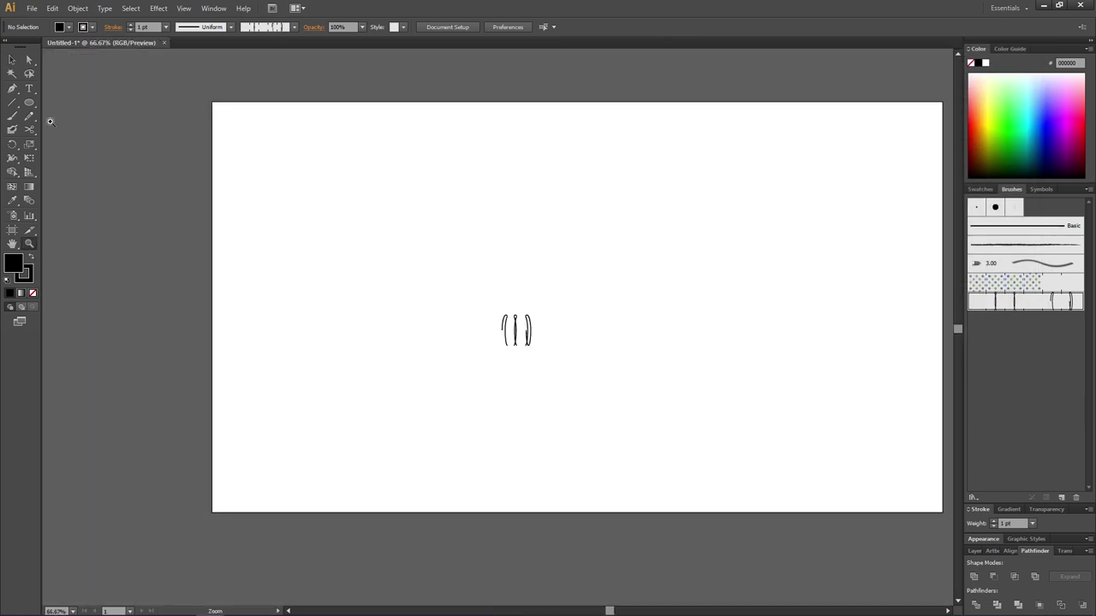
Step: Paint a wavy coil stroke with the Paintbrush and colour it orange
{"action": "left_click", "coordinate": [12, 116]}
{"action": "mouse_move", "coordinate": [386, 432]}
{"action": "left_mouse_down"}
{"action": "mouse_move", "coordinate": [384, 399]}
{"action": "mouse_move", "coordinate": [584, 288]}
{"action": "mouse_move", "coordinate": [673, 205]}
{"action": "left_mouse_up"}
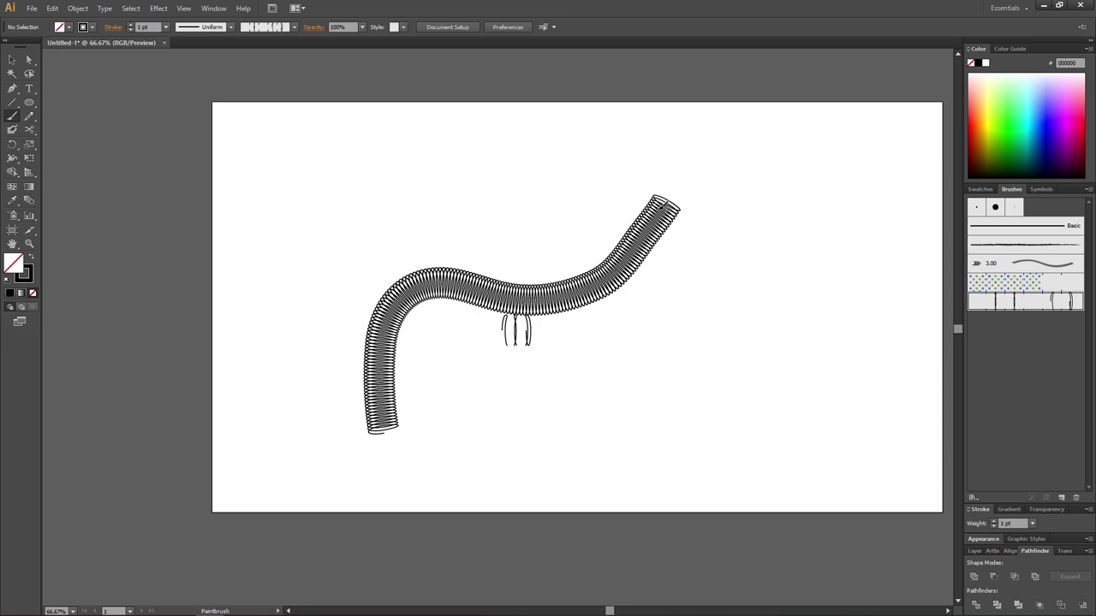
{"action": "left_click", "coordinate": [11, 59]}
{"action": "left_click_drag", "start_coordinate": [562, 176], "coordinate": [699, 249]}
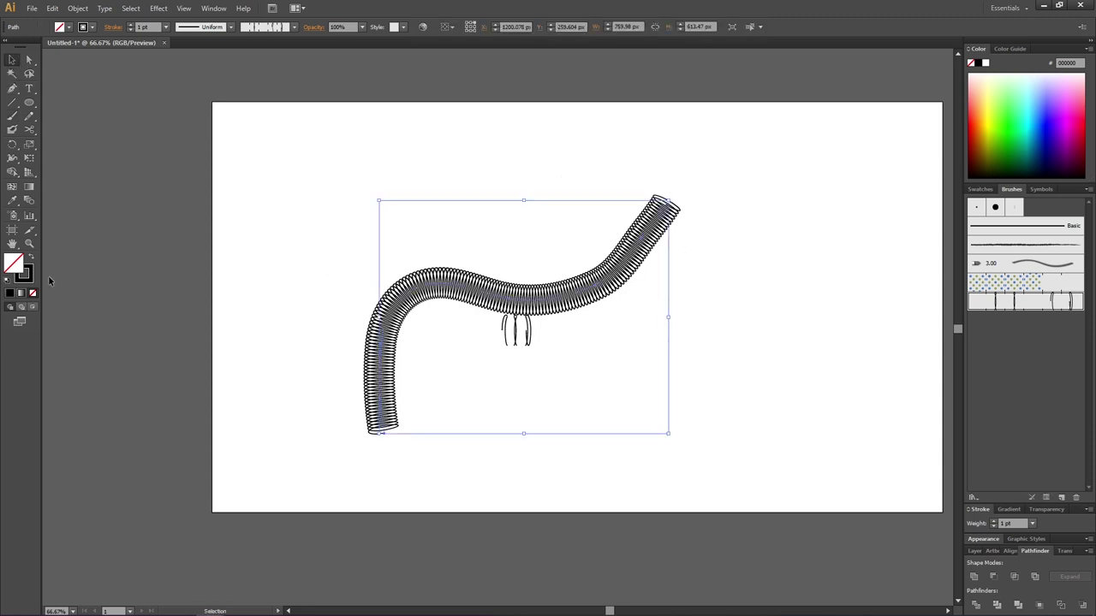
{"action": "left_click", "coordinate": [29, 279]}
{"action": "left_click", "coordinate": [980, 108]}
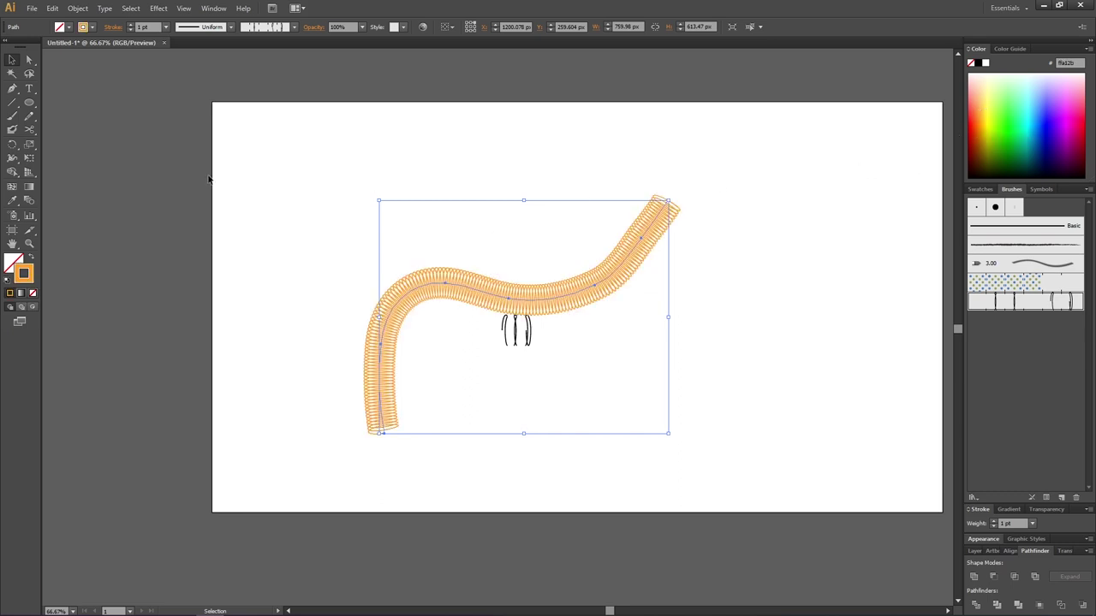
Step: Draw a large orange coil ring with the Ellipse tool right of the wavy coil
{"action": "left_click", "coordinate": [29, 102]}
{"action": "left_click_drag", "start_coordinate": [688, 181], "coordinate": [865, 390]}
{"action": "left_click", "coordinate": [1061, 300]}
{"action": "left_click", "coordinate": [408, 162], "text": "ctrl"}
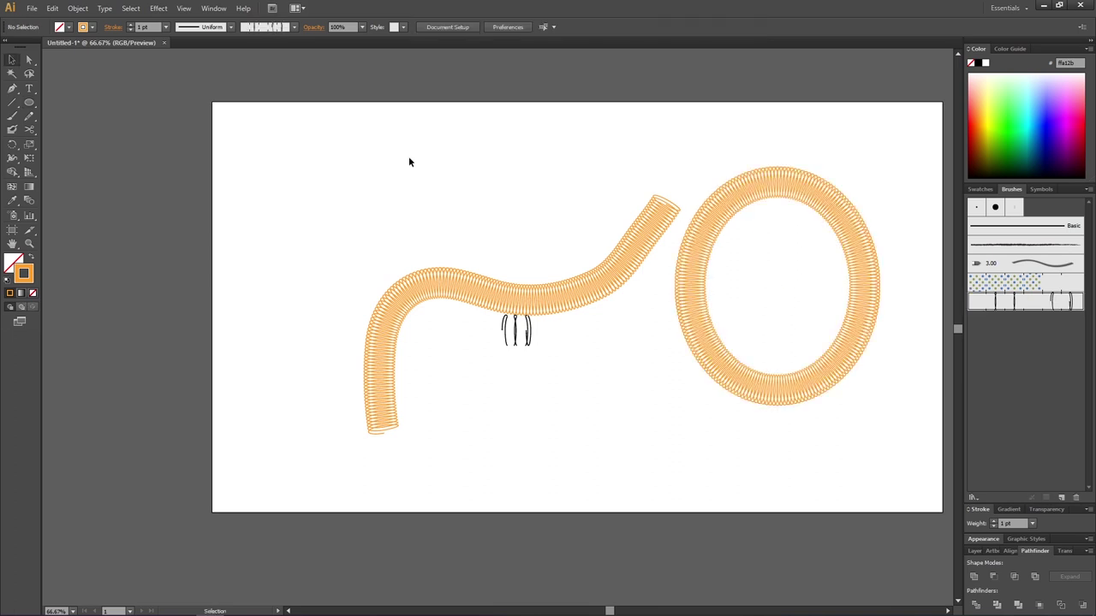